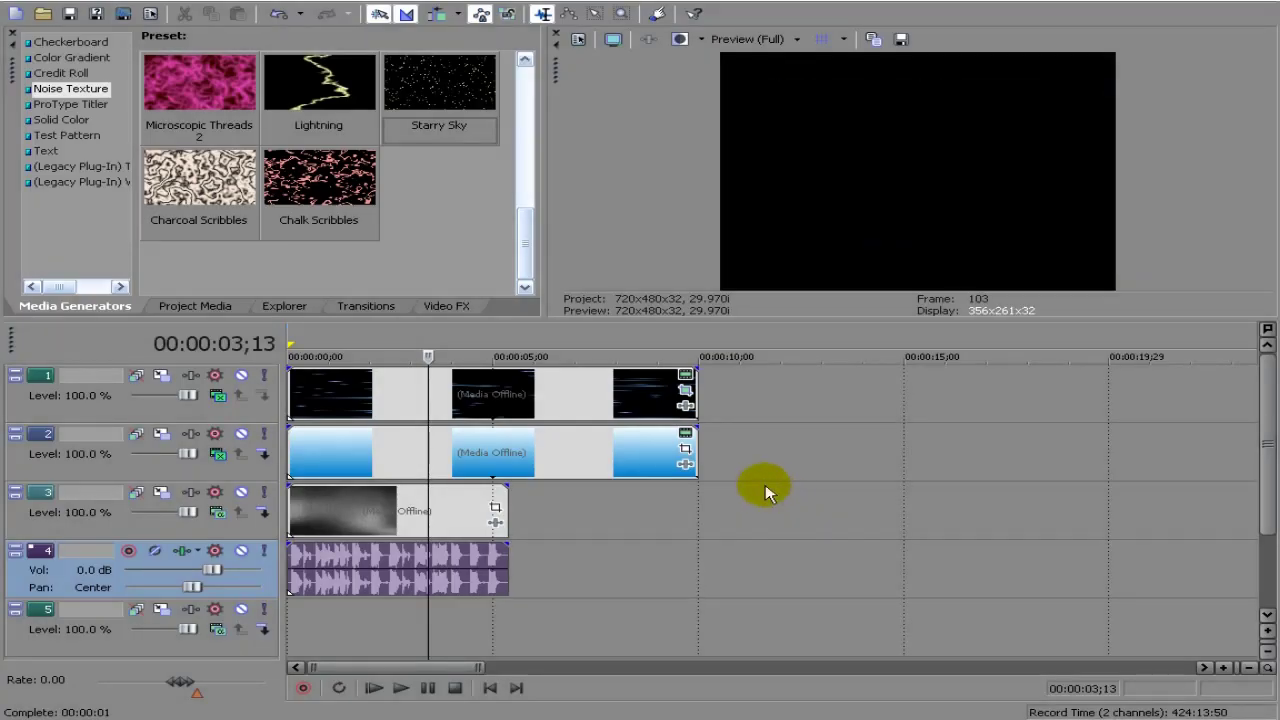
# - Preview the finished title animation, then delete all the dark streak clips on track 1
pyautogui.click(421, 452)
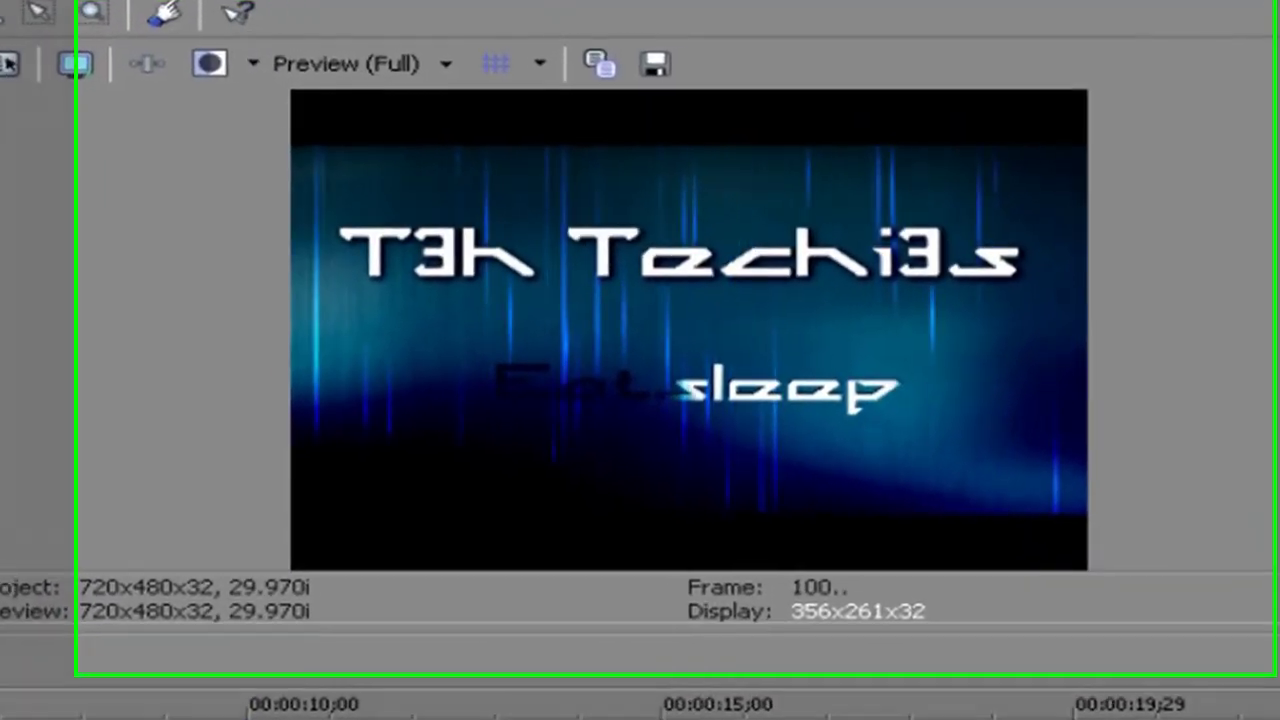
pyautogui.press('space')
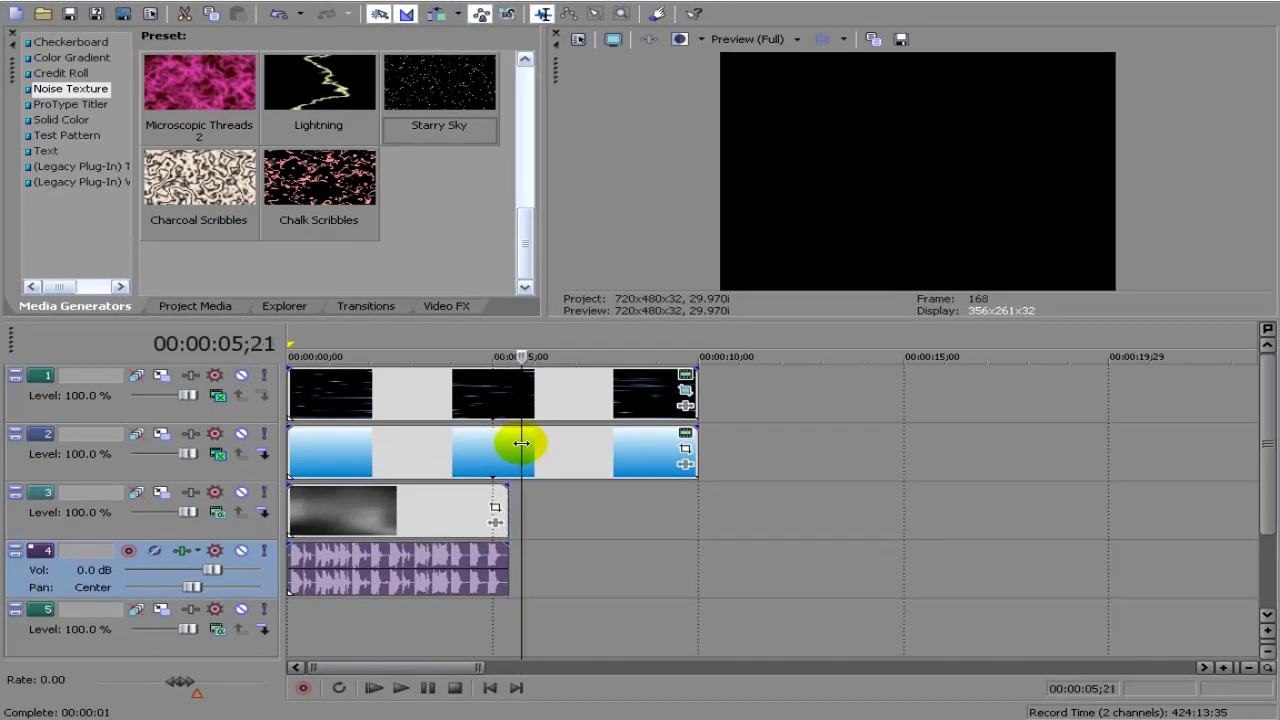
pyautogui.moveTo(575, 437); pyautogui.dragTo(387, 425)
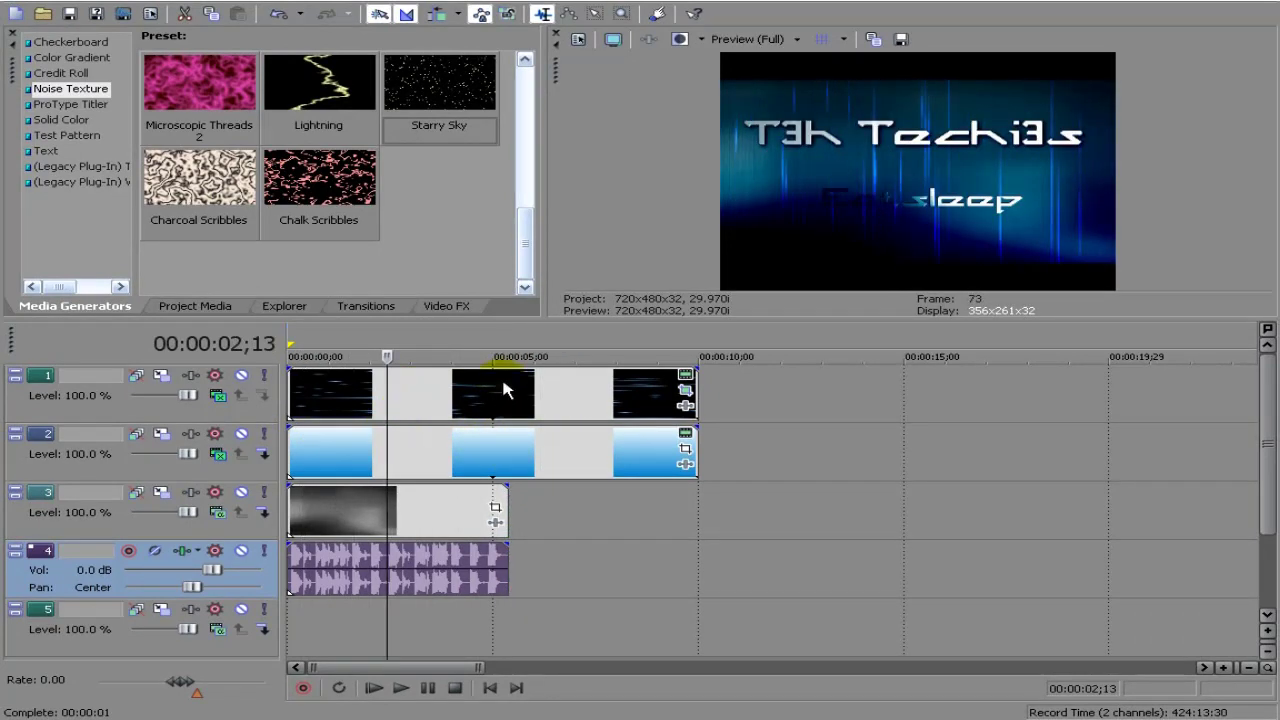
pyautogui.moveTo(386, 441); pyautogui.dragTo(297, 443)
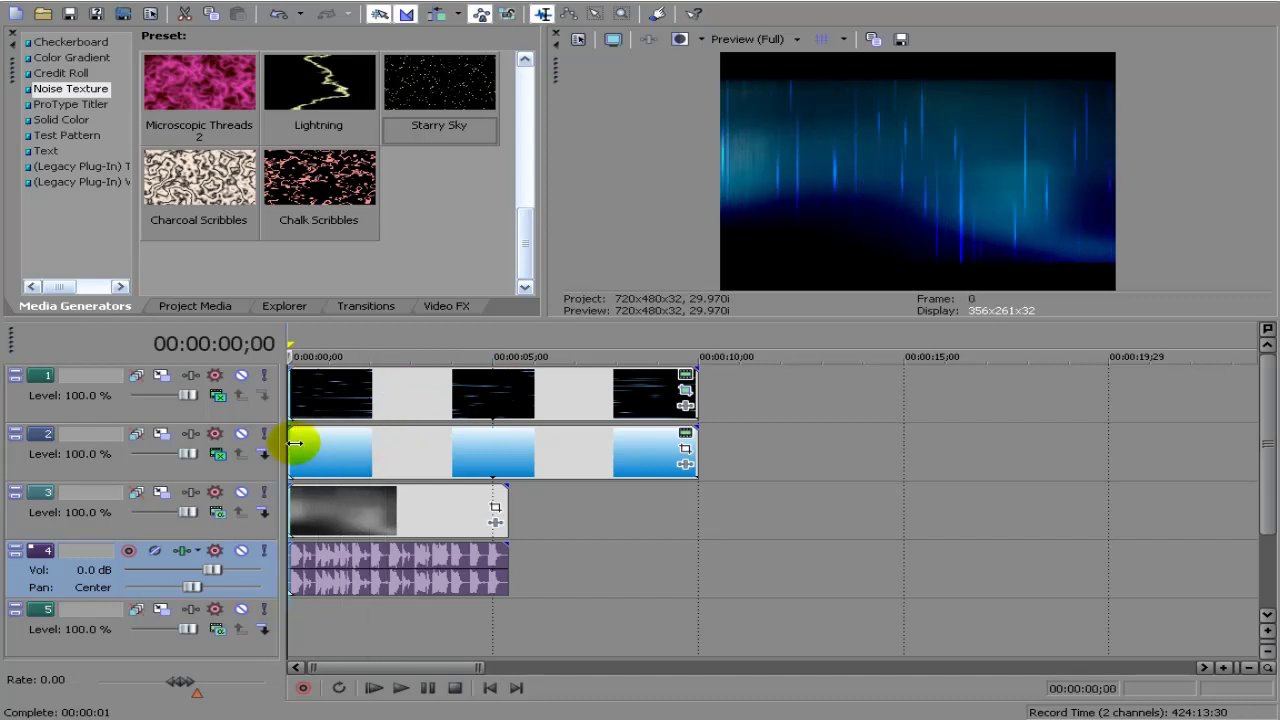
pyautogui.press('Return')
pyautogui.press('Return')
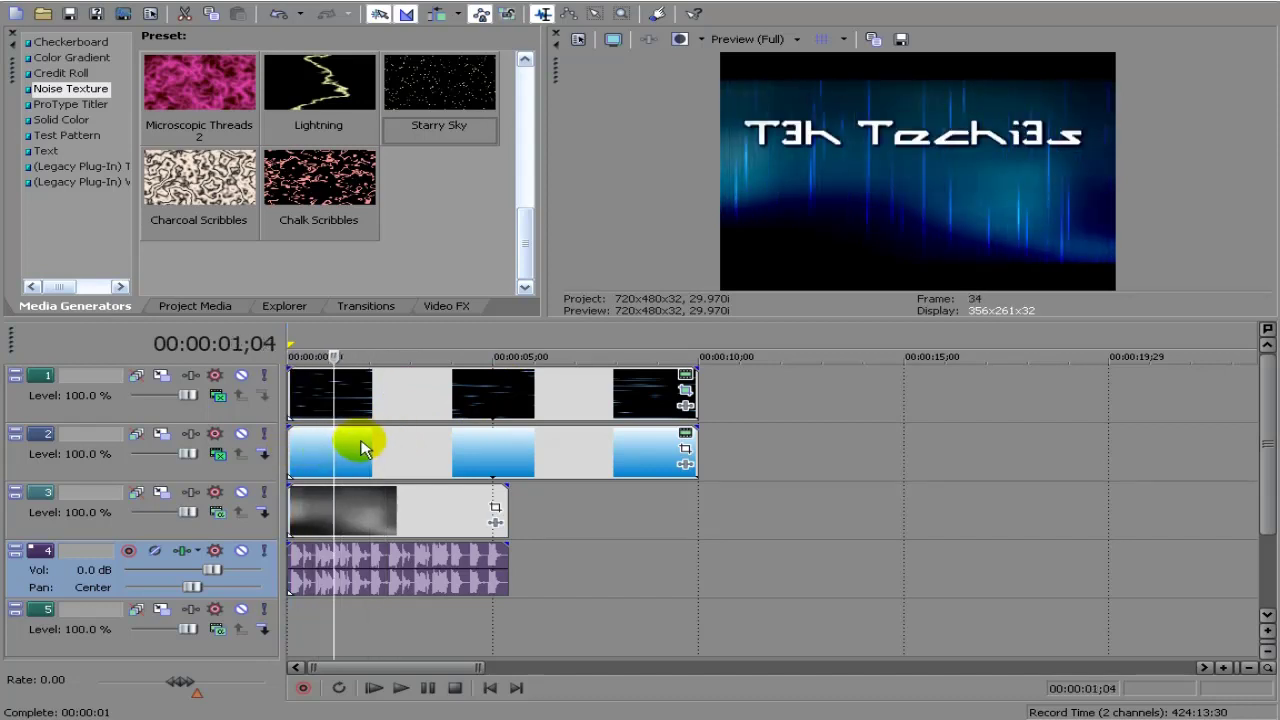
pyautogui.click(422, 422)
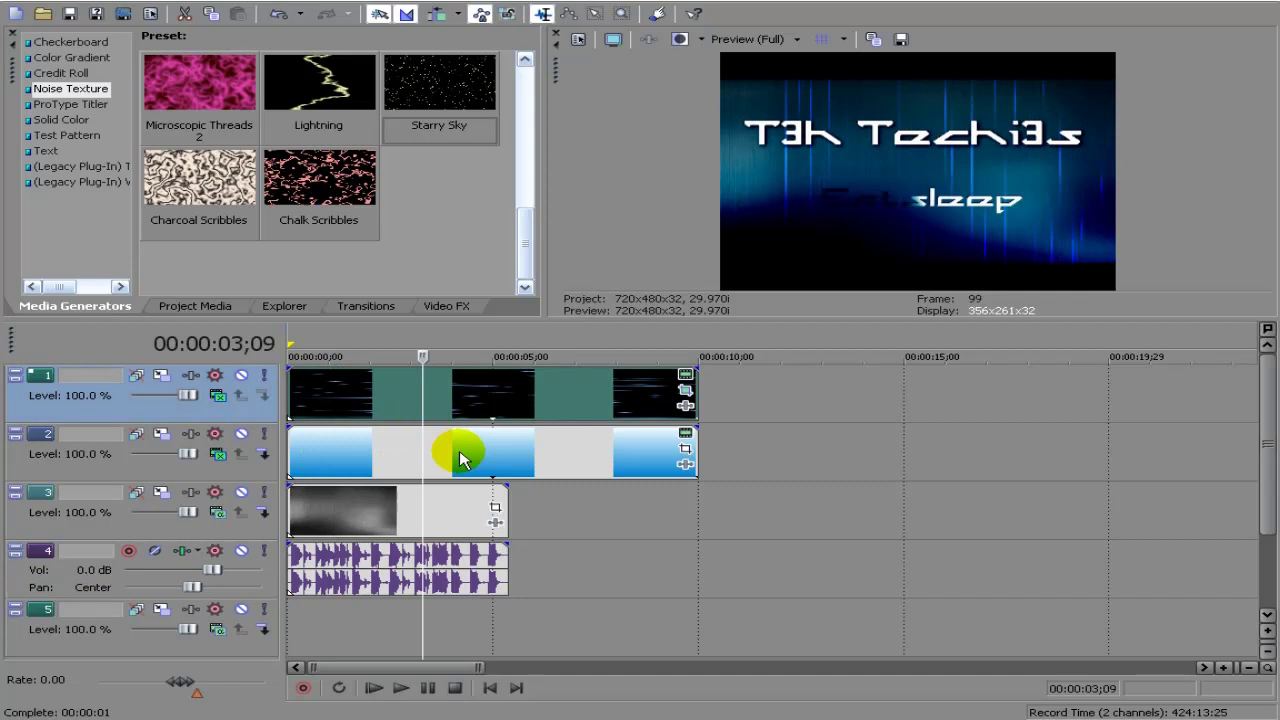
pyautogui.press('Delete')
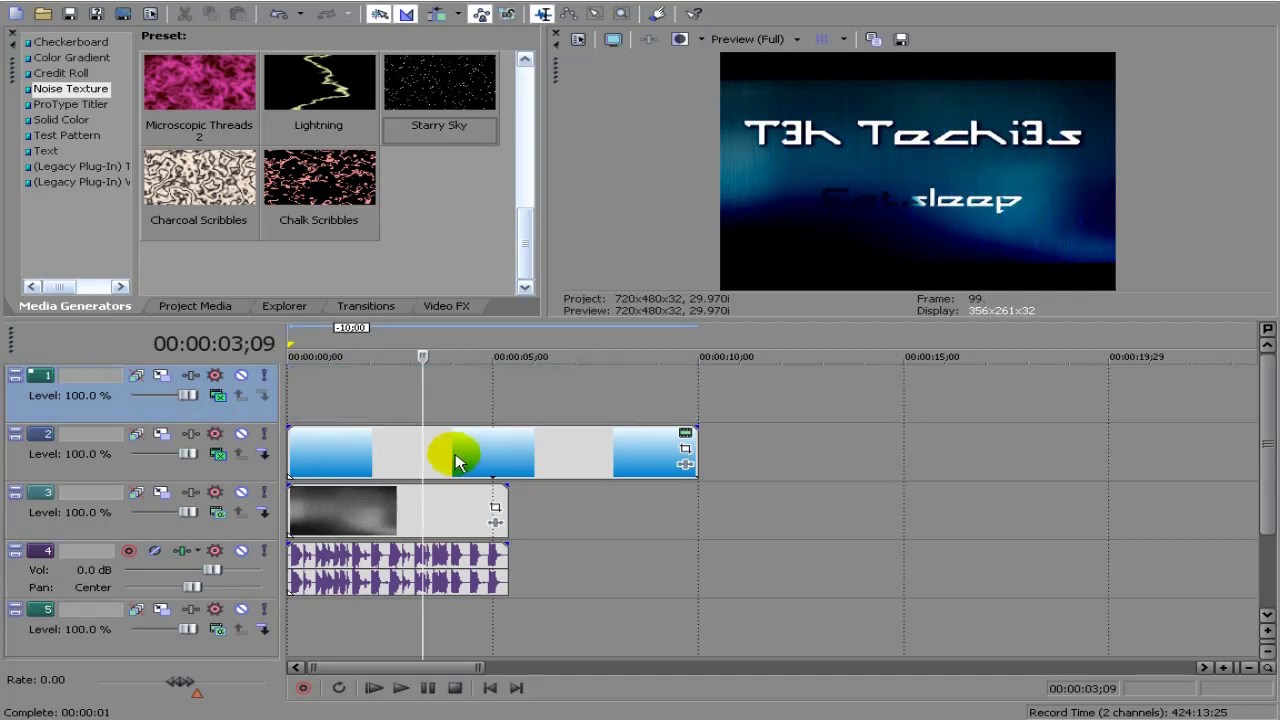
# - Delete the blue gradient clips on track 2 and zoom in on the emptied timeline
pyautogui.click(457, 462)
pyautogui.click(386, 451)
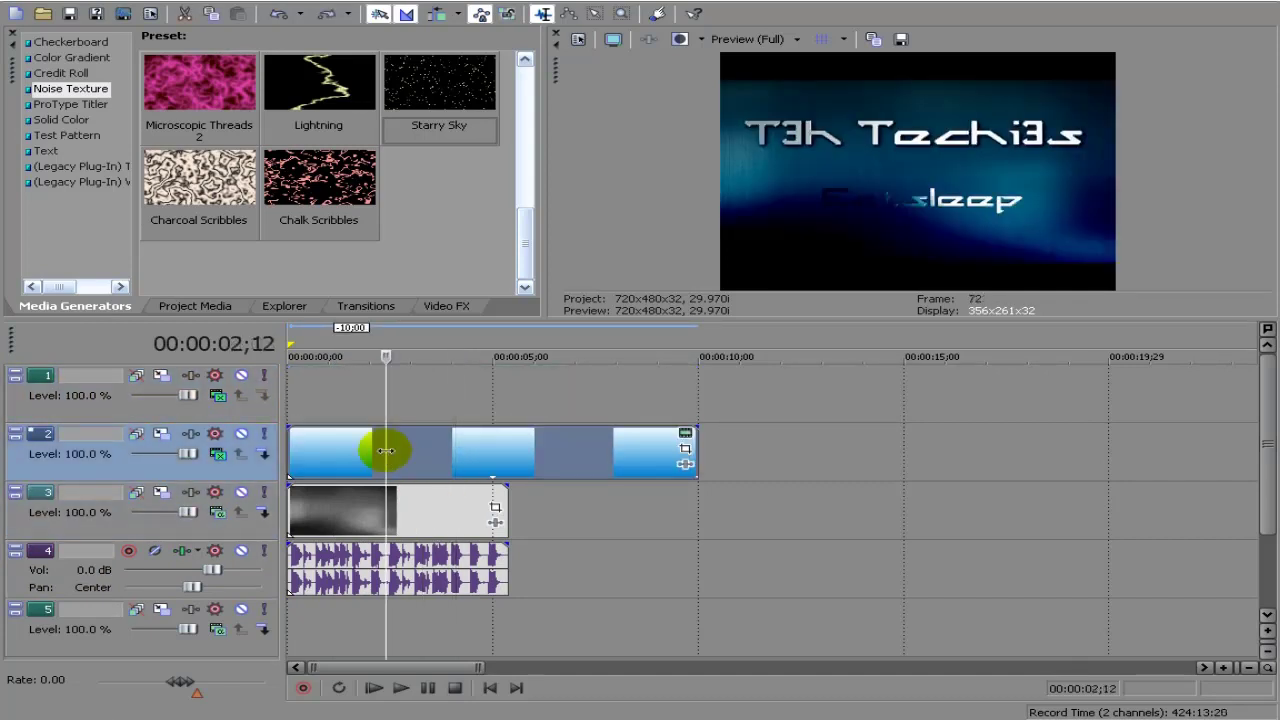
pyautogui.press('Delete')
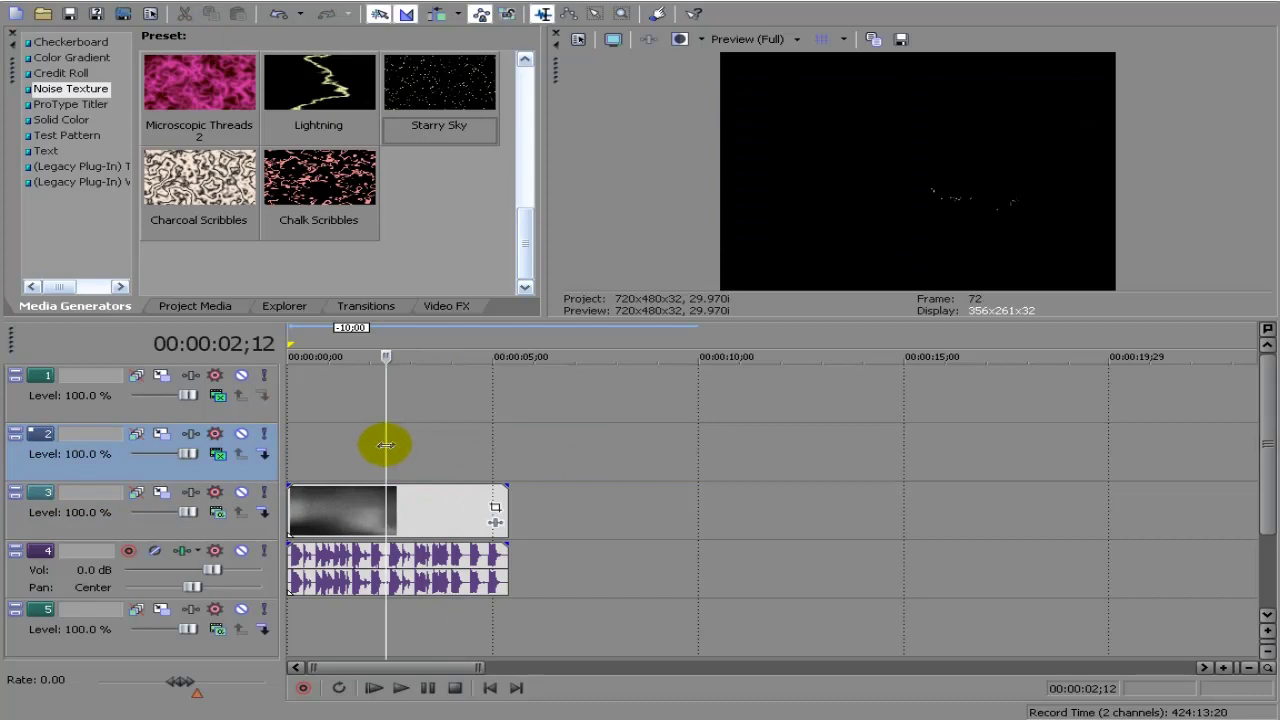
pyautogui.moveTo(388, 439); pyautogui.dragTo(287, 430)
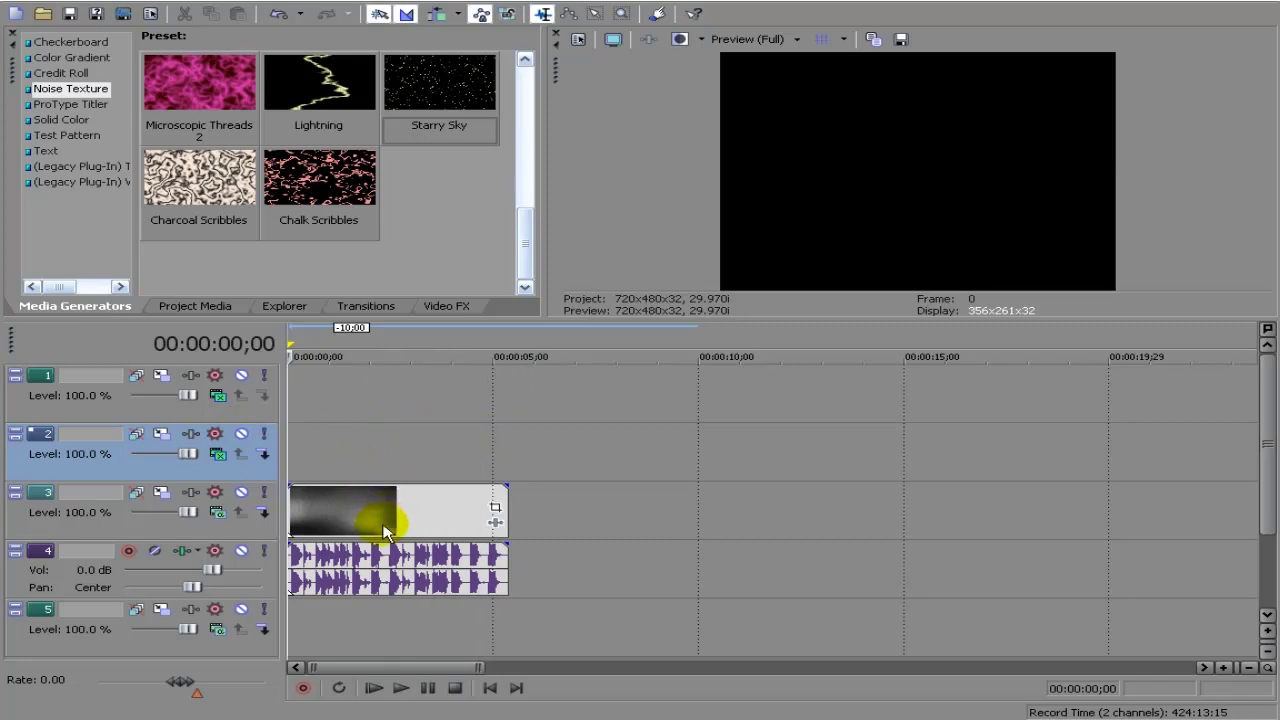
pyautogui.scroll(3, 385, 530)
pyautogui.scroll(-6, 385, 530)
pyautogui.scroll(4, 388, 532)
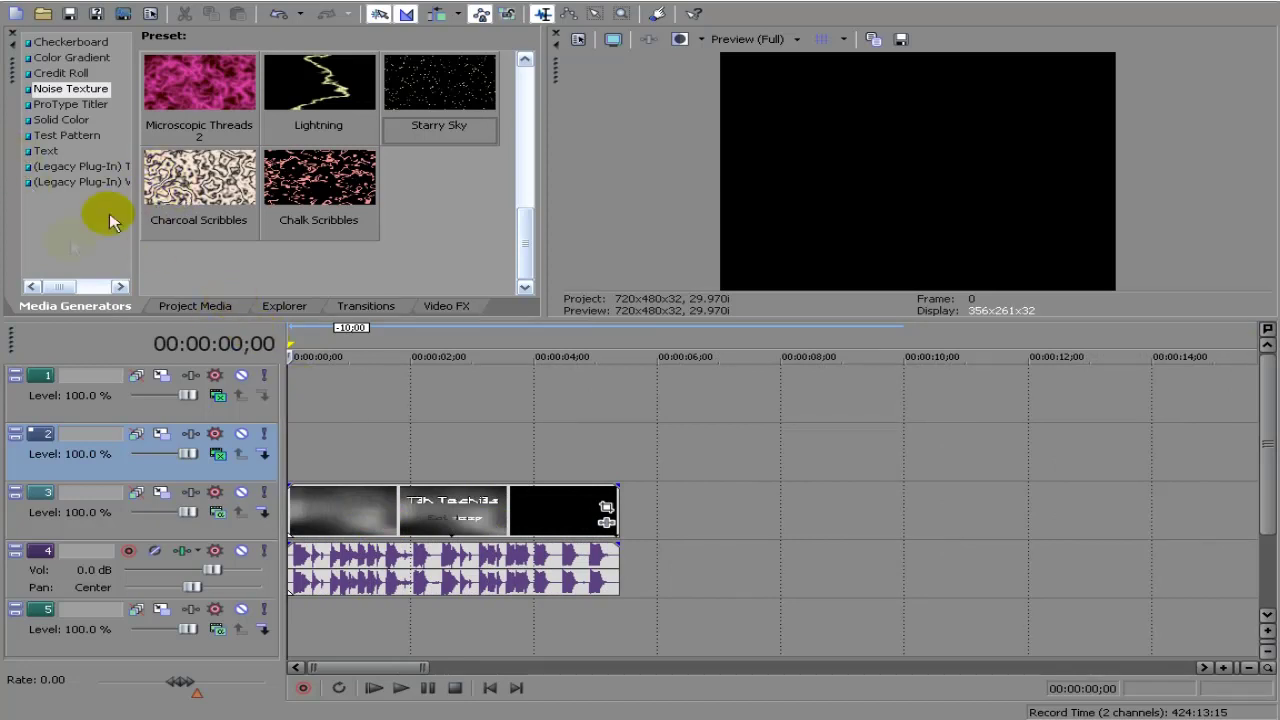
# - Place the Soft-Blue Backdrop Color Gradient preset on track 2, showing its 720×480 linear settings
pyautogui.click(60, 58)
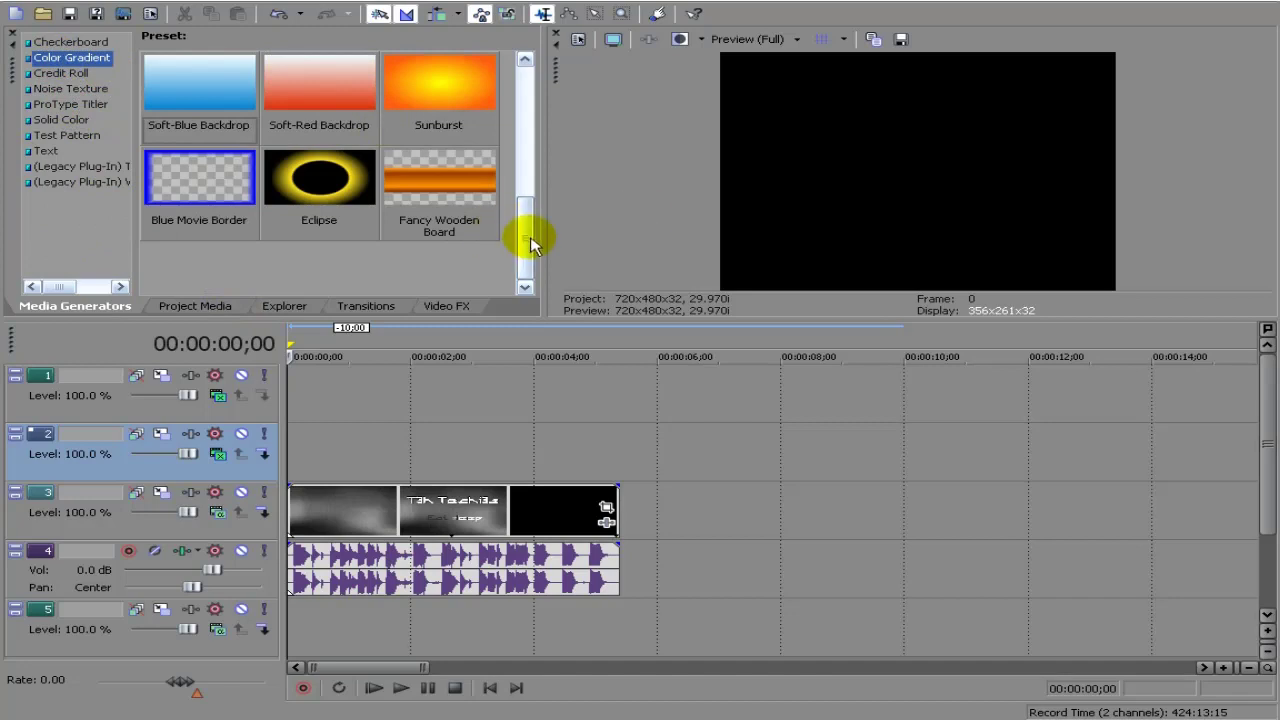
pyautogui.moveTo(527, 243); pyautogui.dragTo(528, 200)
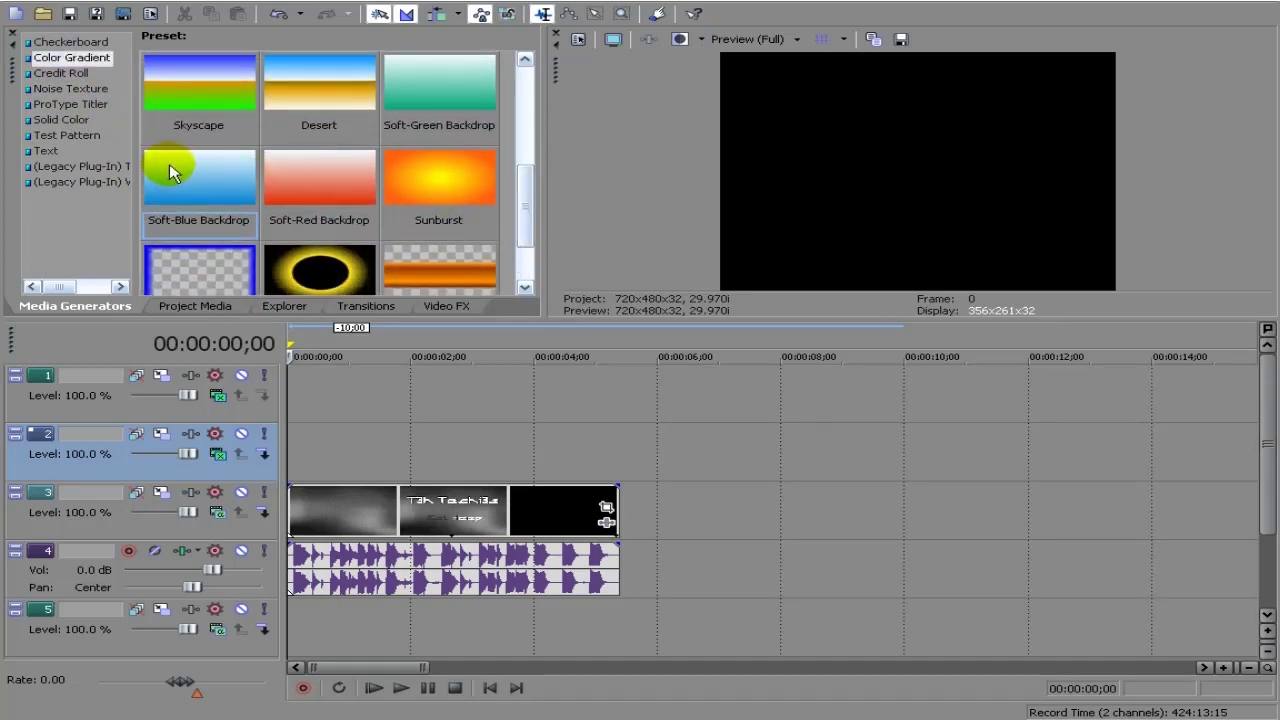
pyautogui.moveTo(188, 201); pyautogui.dragTo(286, 428)
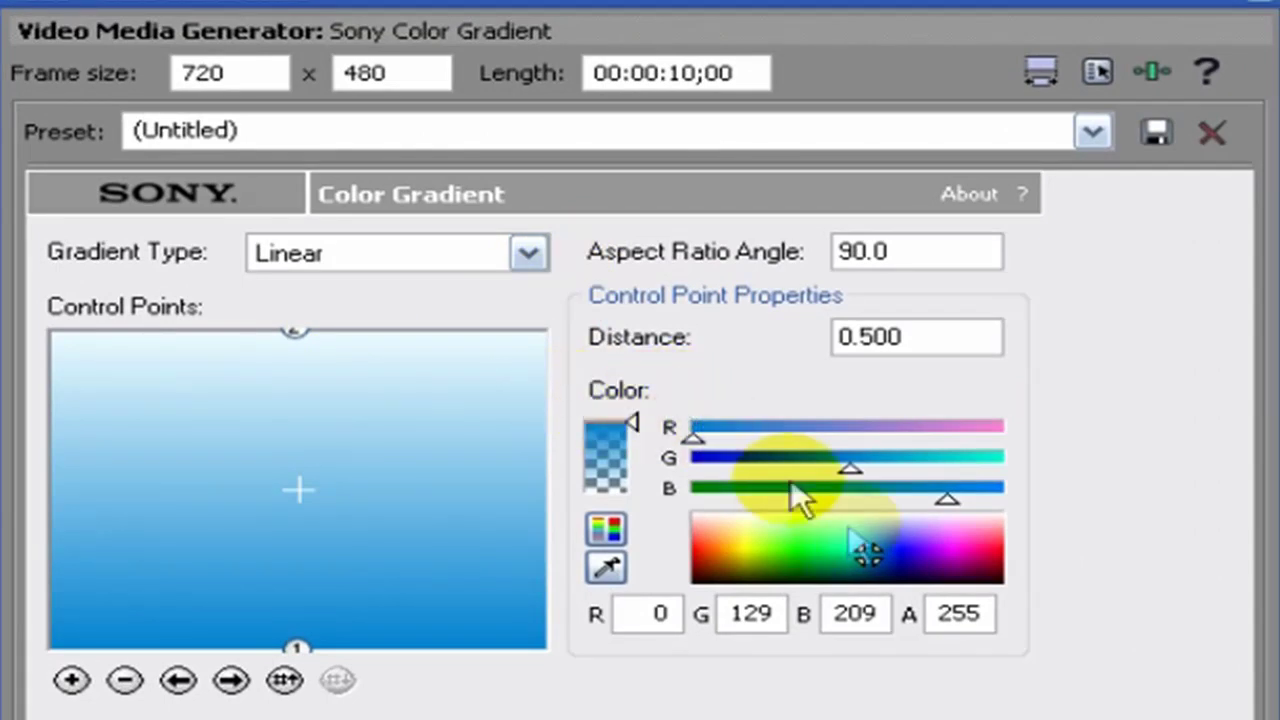
# - Change the gradient control point colour to G 162, B 215 and close the dialog
pyautogui.moveTo(862, 556)
pyautogui.mouseDown()
pyautogui.moveTo(895, 556)
pyautogui.moveTo(867, 539)
pyautogui.moveTo(858, 512)
pyautogui.moveTo(862, 550)
pyautogui.mouseUp()
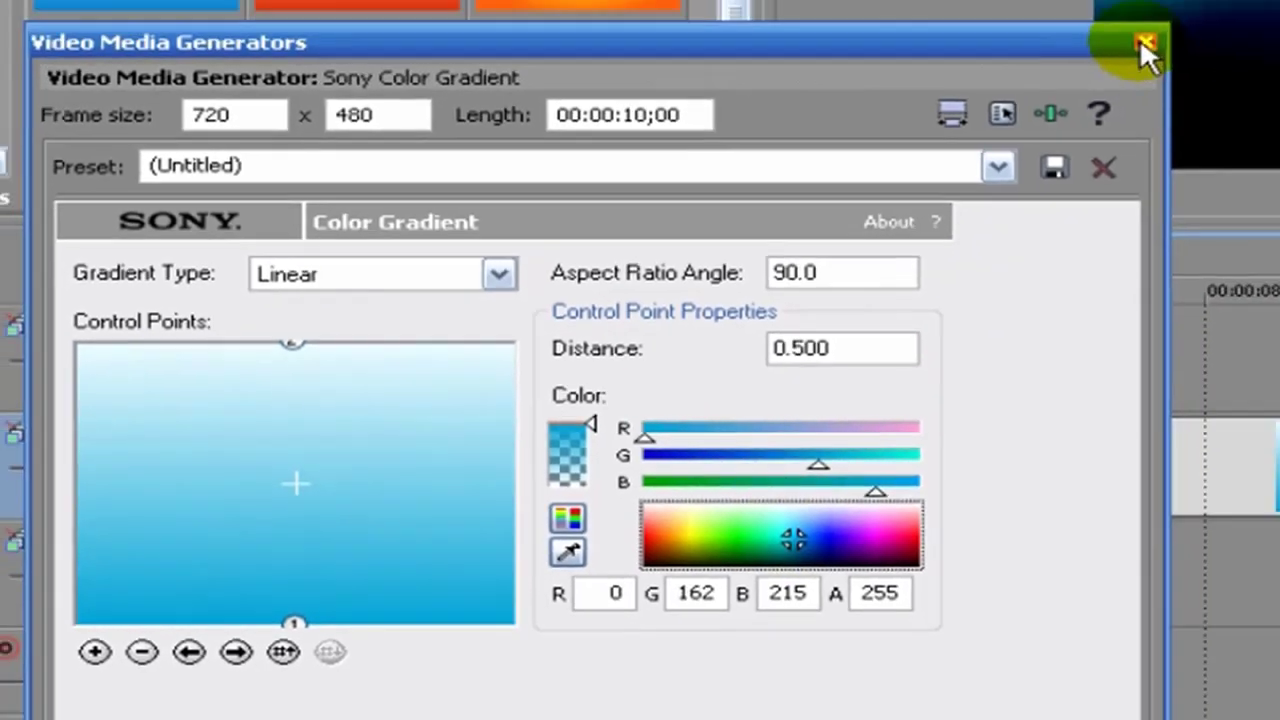
pyautogui.click(1141, 43)
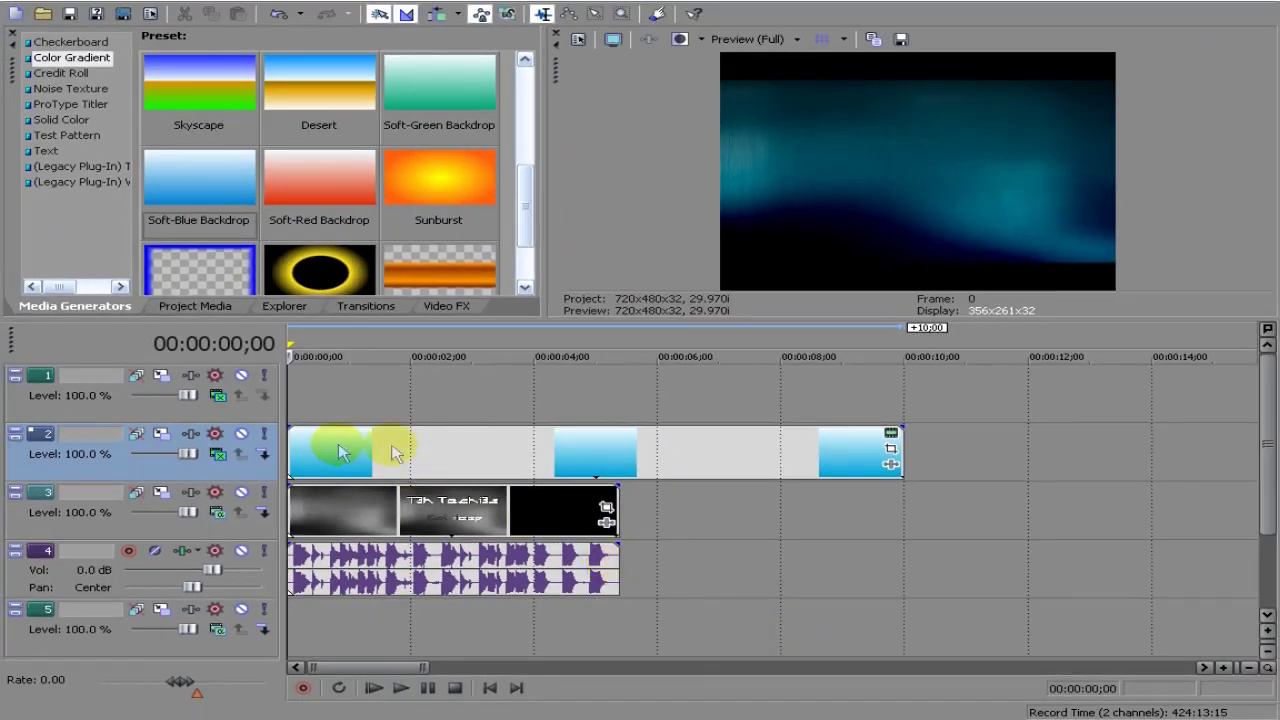
# - Trim the gradient clip to end with the title, then set track 2 compositing to Darken after trying Dodge
pyautogui.moveTo(896, 453); pyautogui.dragTo(618, 453)
pyautogui.scroll(1, 240, 484)
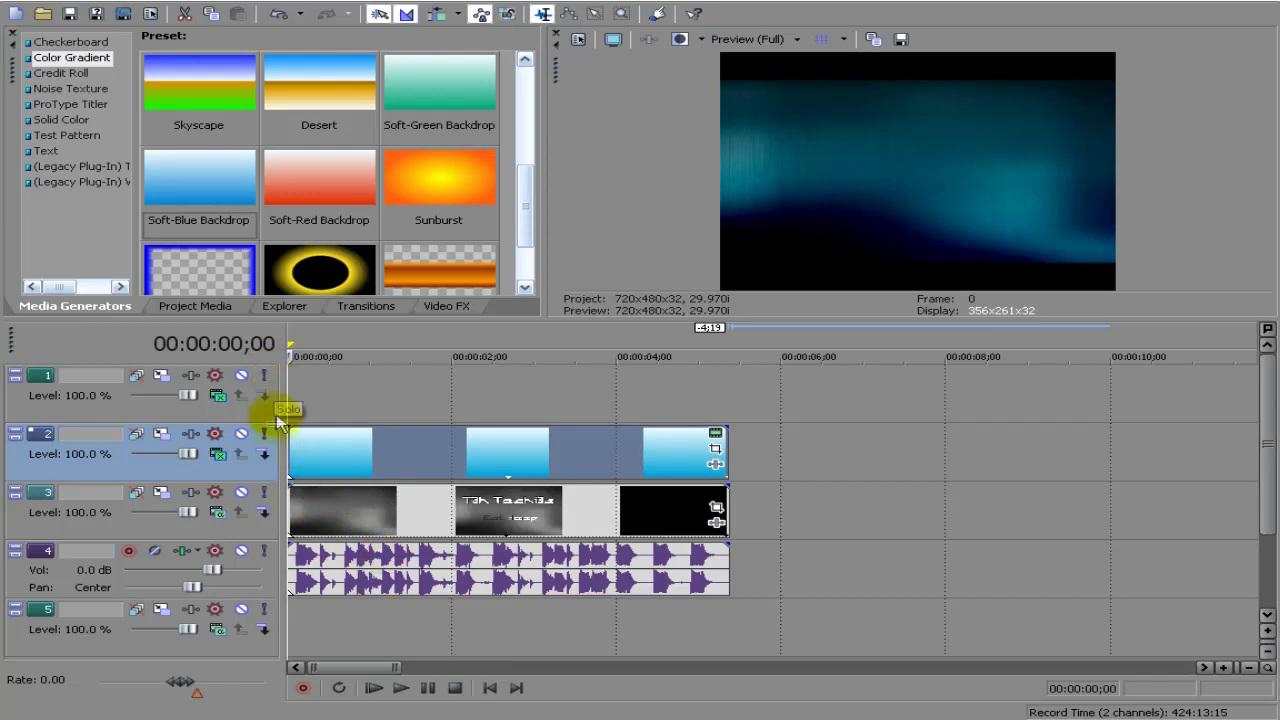
pyautogui.click(217, 455)
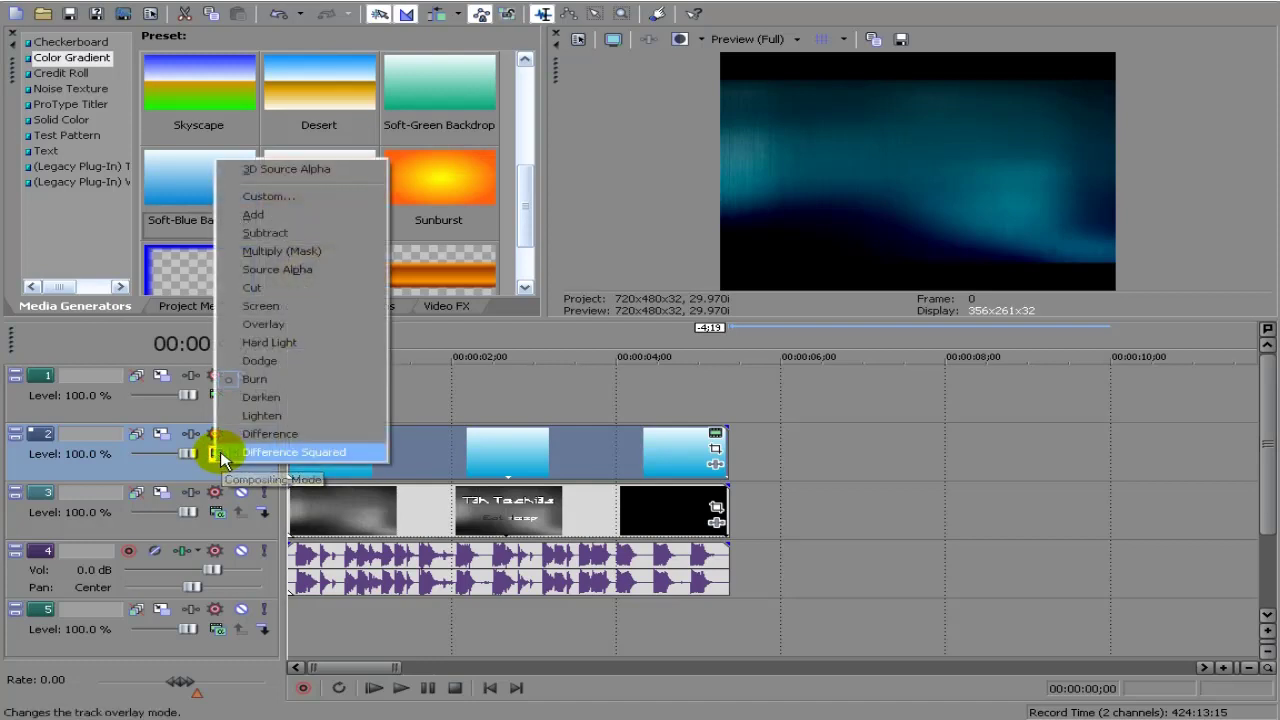
pyautogui.click(245, 379)
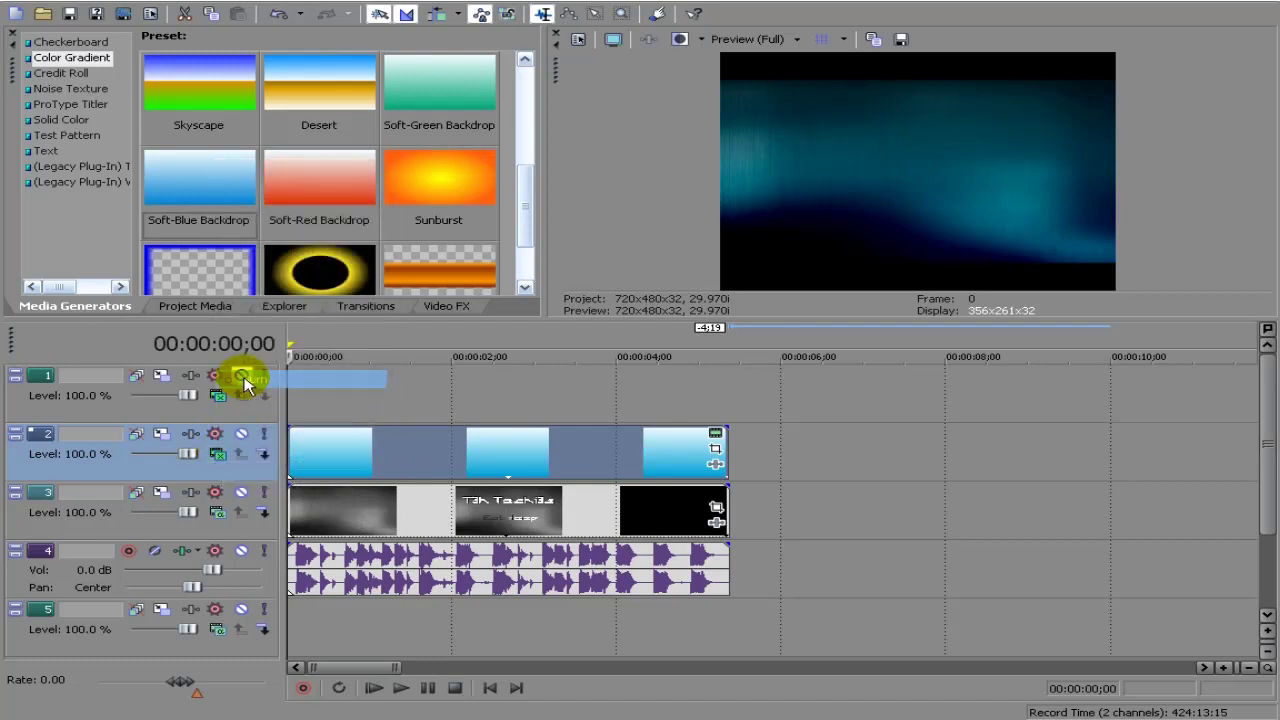
pyautogui.click(217, 455)
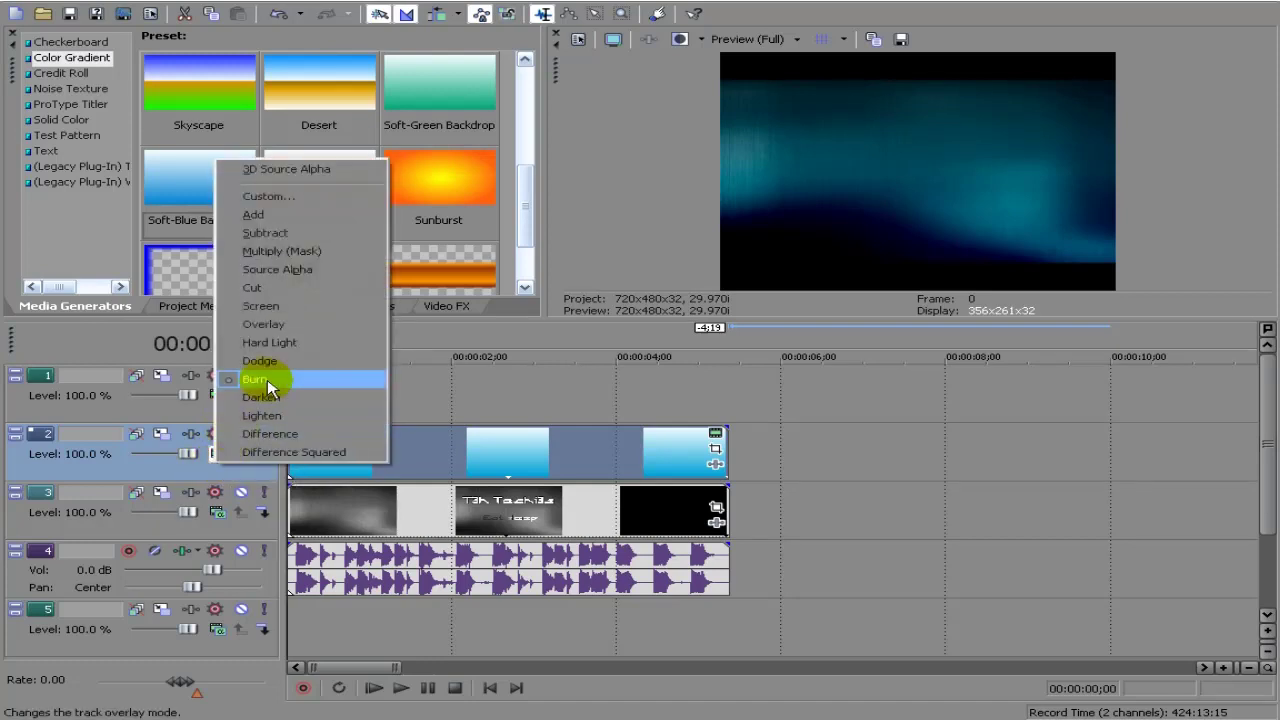
pyautogui.click(267, 377)
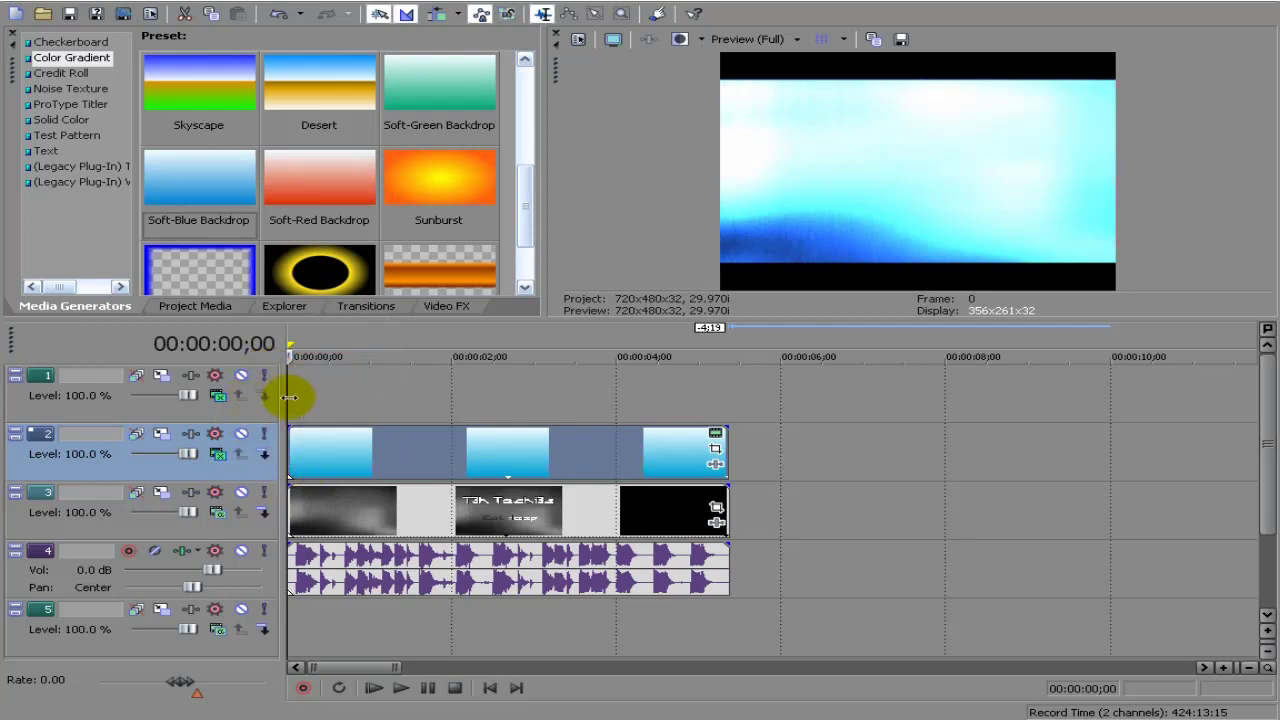
pyautogui.click(352, 398)
pyautogui.moveTo(364, 398); pyautogui.dragTo(217, 434)
pyautogui.click(214, 453)
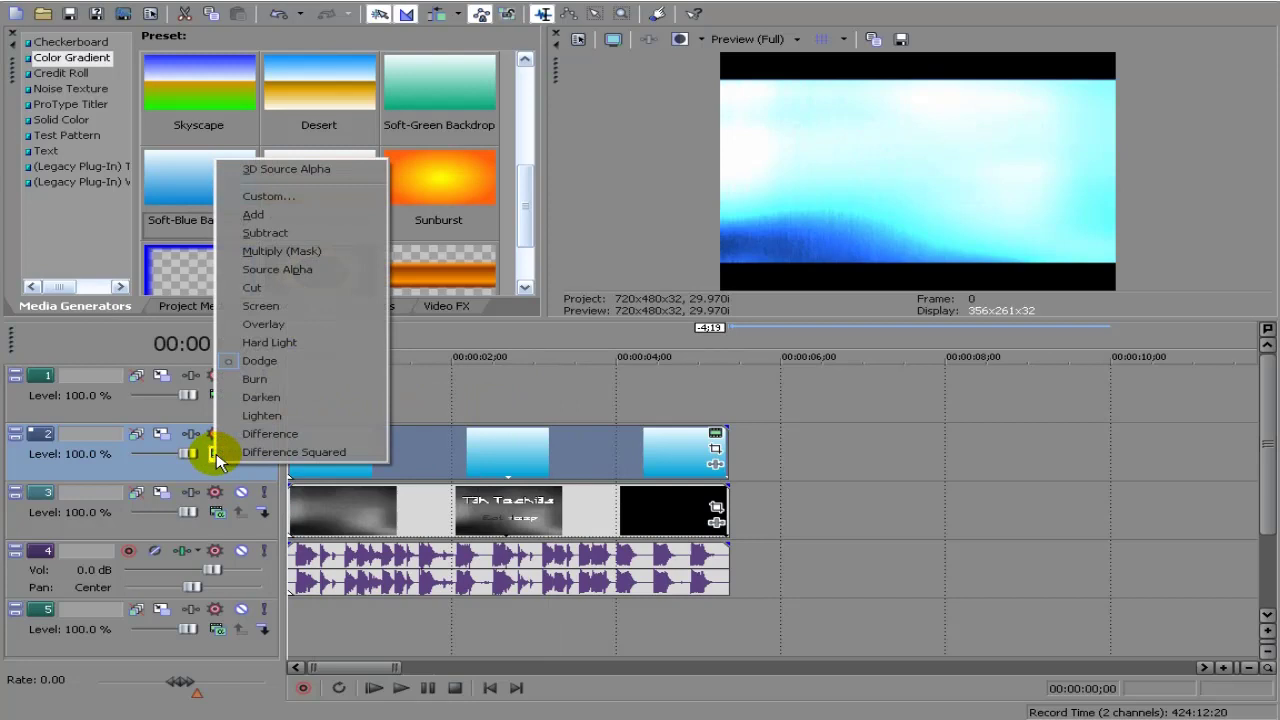
pyautogui.click(270, 397)
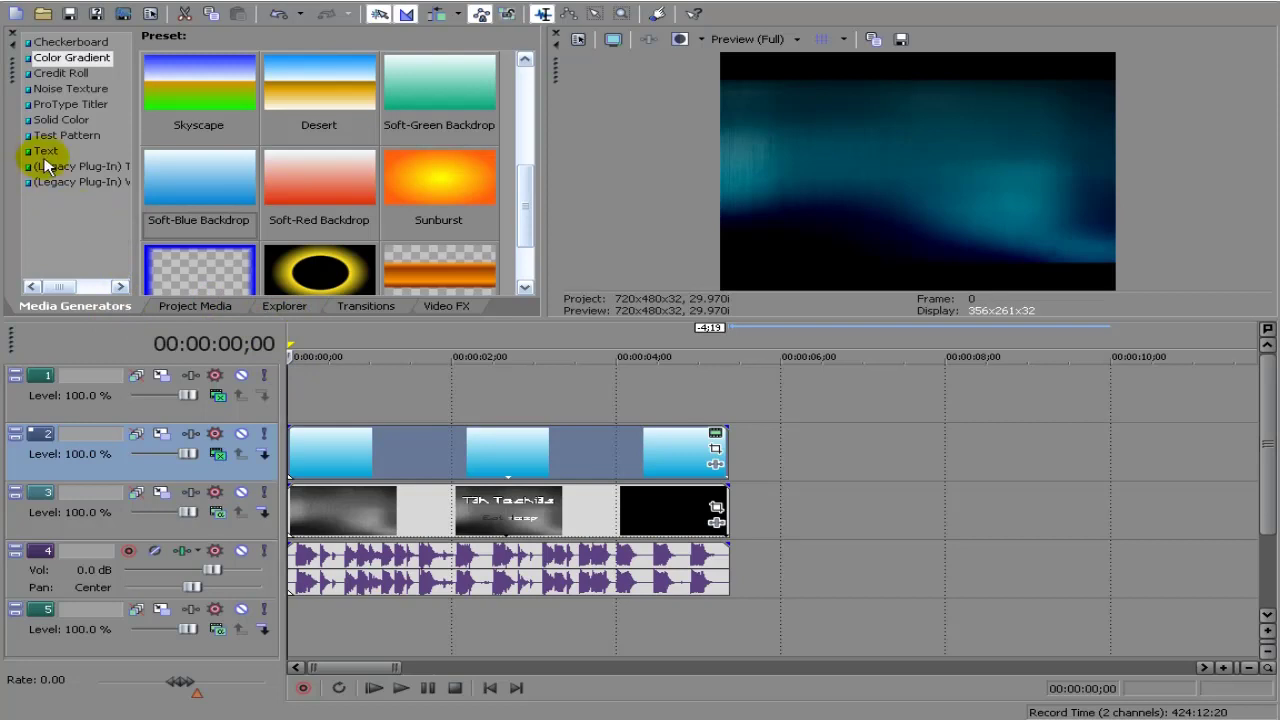
# - Drag a Noise Texture preset onto track 1, opening its Marble - Heavy Grain, 5-layer settings
pyautogui.click(42, 135)
pyautogui.click(40, 119)
pyautogui.click(40, 104)
pyautogui.click(38, 90)
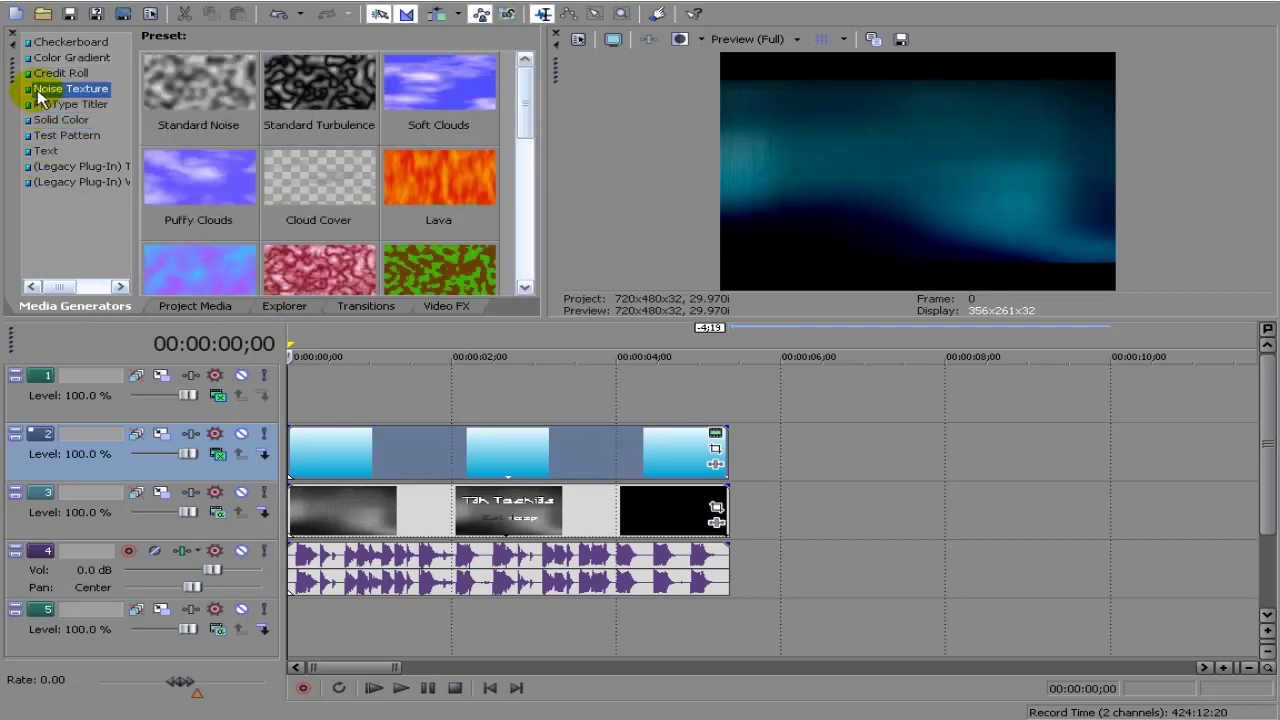
pyautogui.moveTo(520, 129)
pyautogui.mouseDown()
pyautogui.moveTo(523, 266)
pyautogui.moveTo(473, 200)
pyautogui.moveTo(371, 337)
pyautogui.moveTo(320, 383)
pyautogui.moveTo(305, 378)
pyautogui.mouseUp()
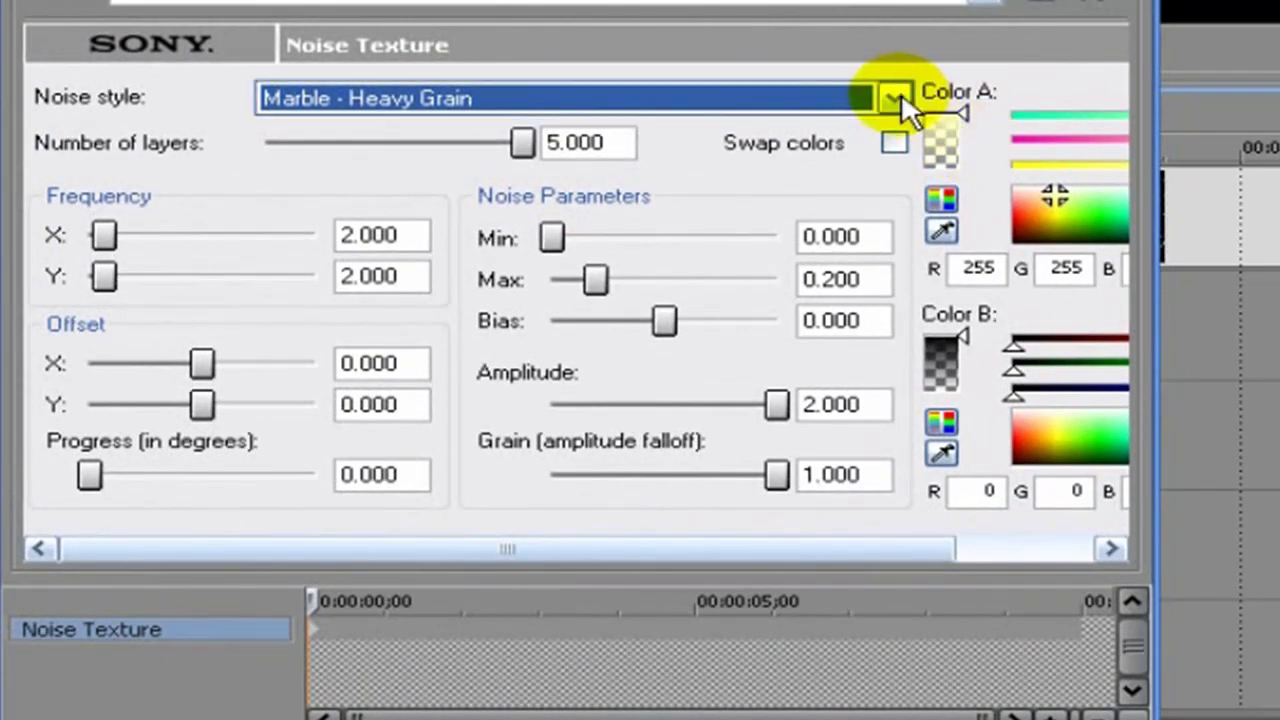
# - Set the noise style to Marble - Light Grain and Color A to blue (R 60, G 113, B 255)
pyautogui.click(897, 95)
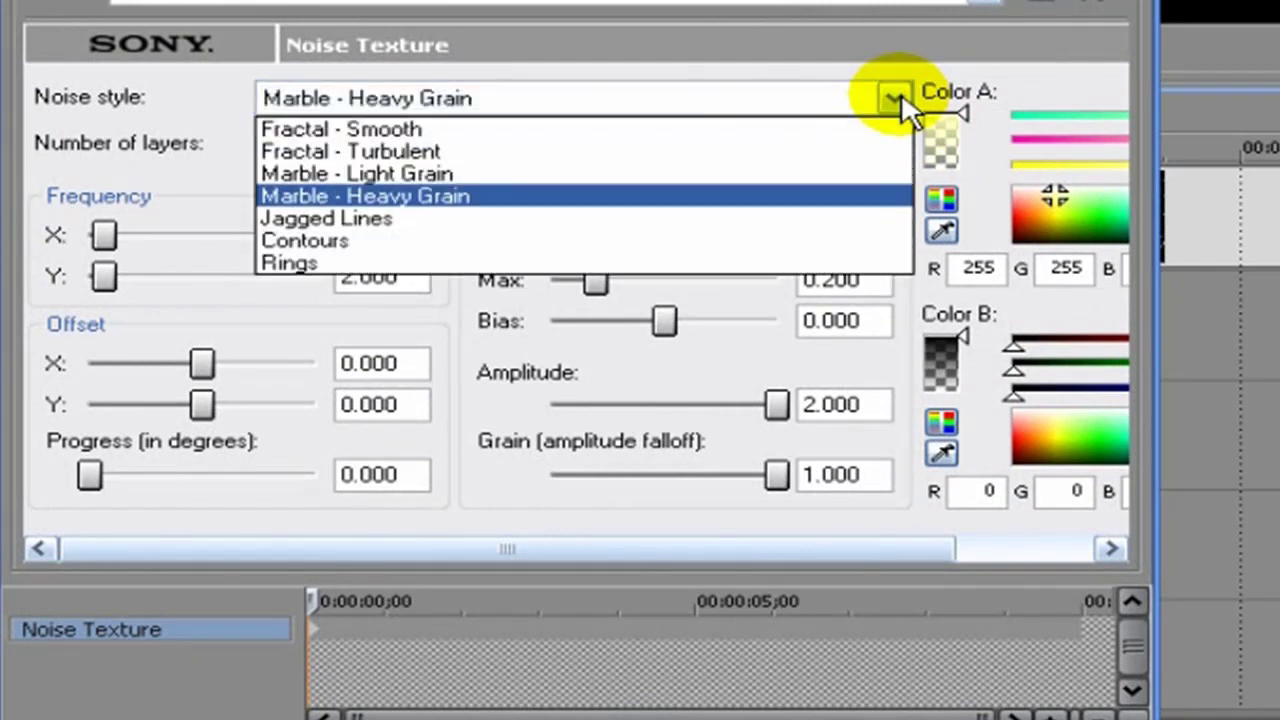
pyautogui.click(847, 180)
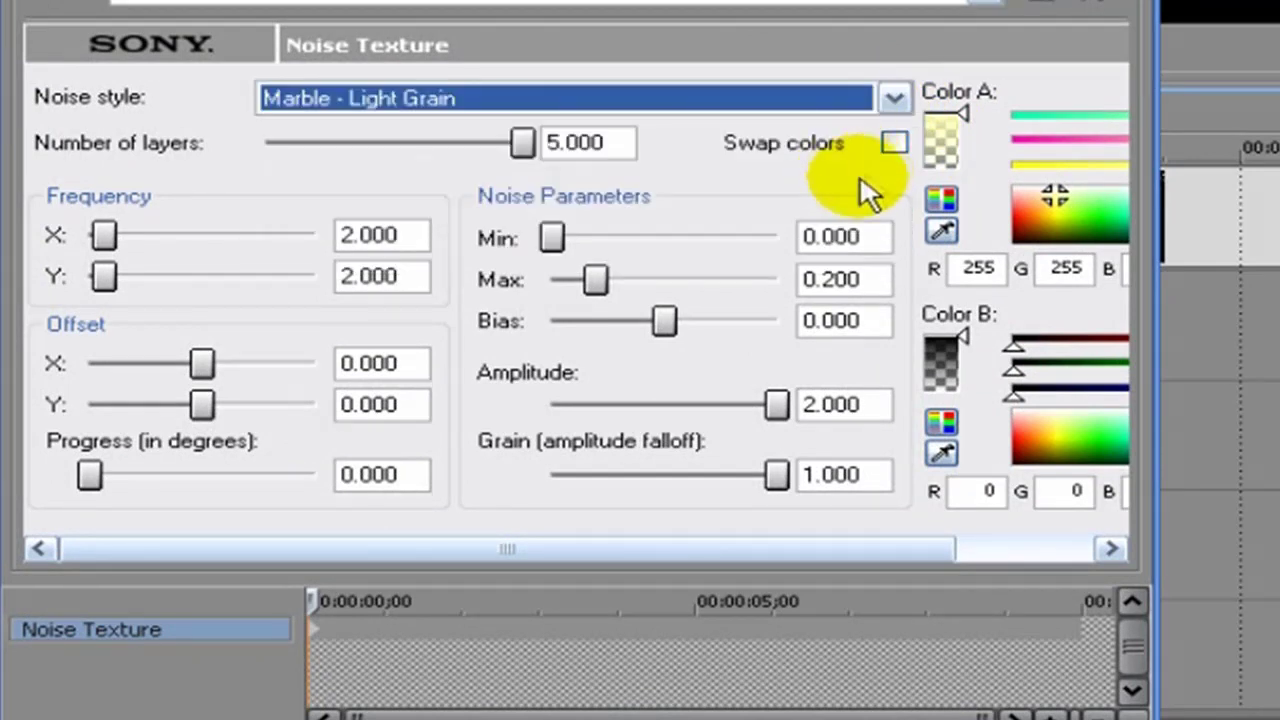
pyautogui.moveTo(409, 549); pyautogui.dragTo(547, 549)
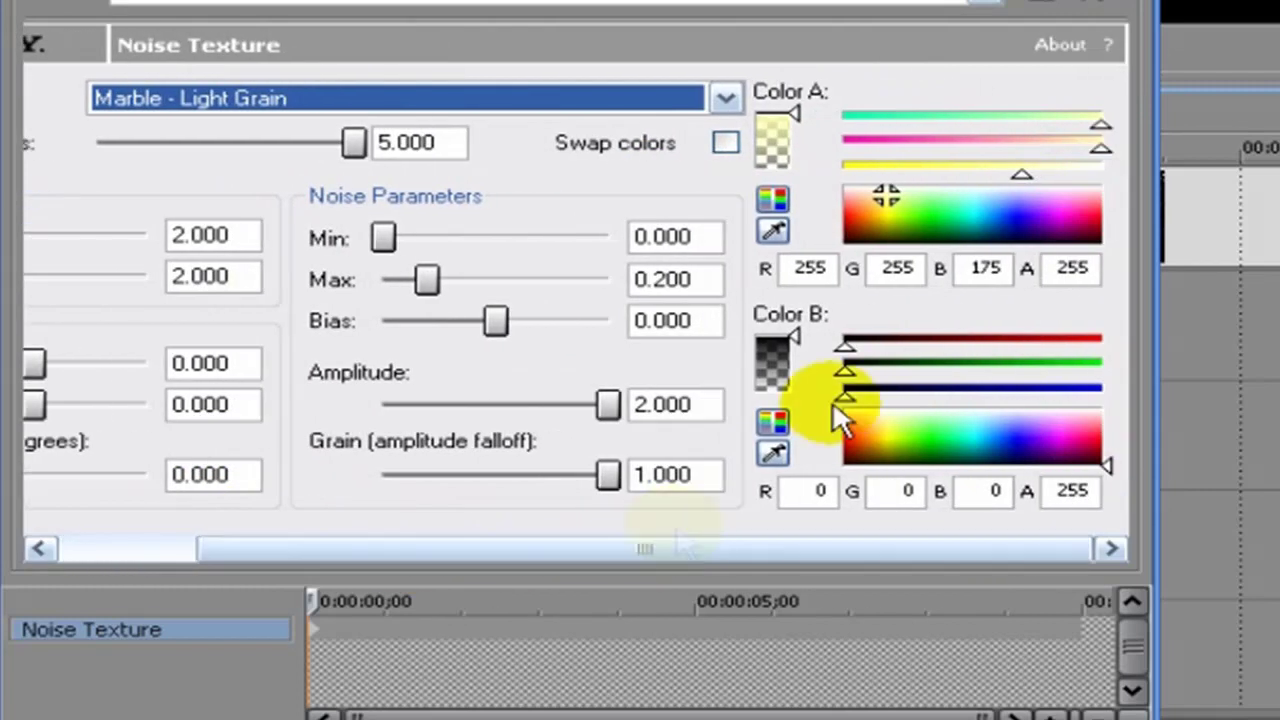
pyautogui.moveTo(911, 195); pyautogui.dragTo(1011, 207)
pyautogui.moveTo(766, 549); pyautogui.dragTo(627, 549)
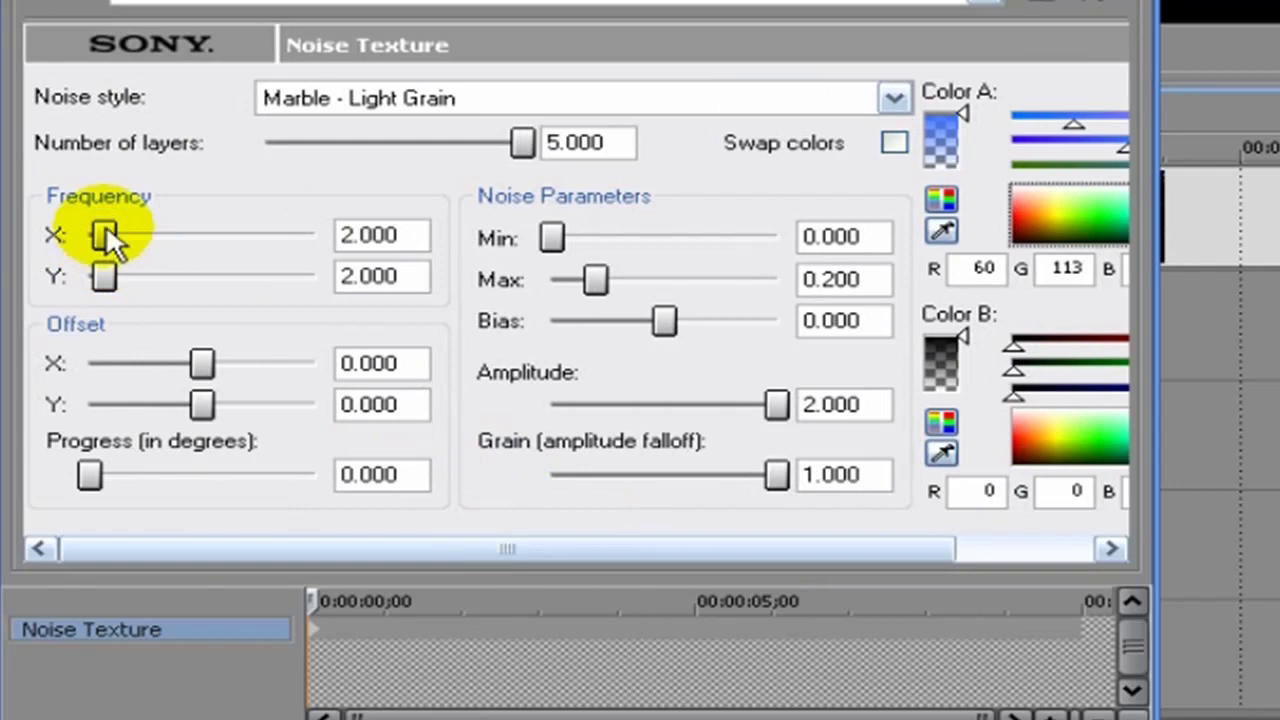
# - Set Frequency X 0.010, Frequency Y 15.560, Offset X 0.090, Max 0.310, and adjust Amplitude
pyautogui.moveTo(105, 235); pyautogui.dragTo(40, 234)
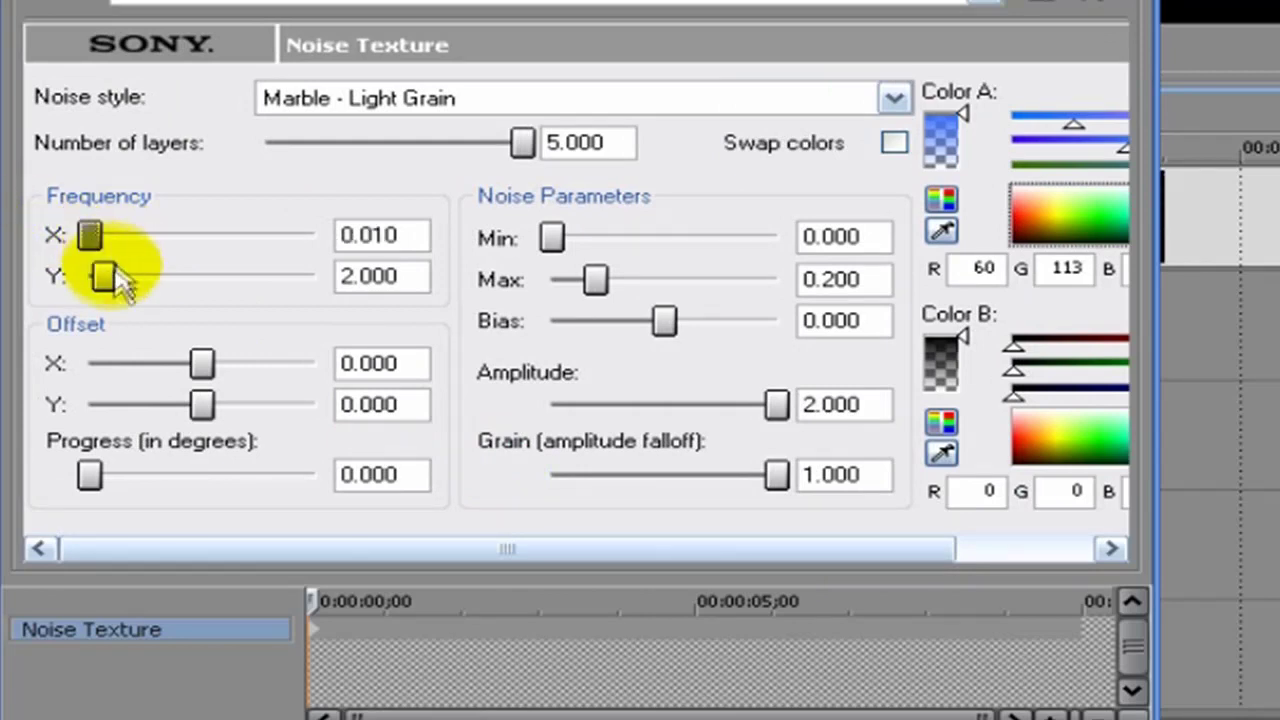
pyautogui.moveTo(104, 277); pyautogui.dragTo(207, 278)
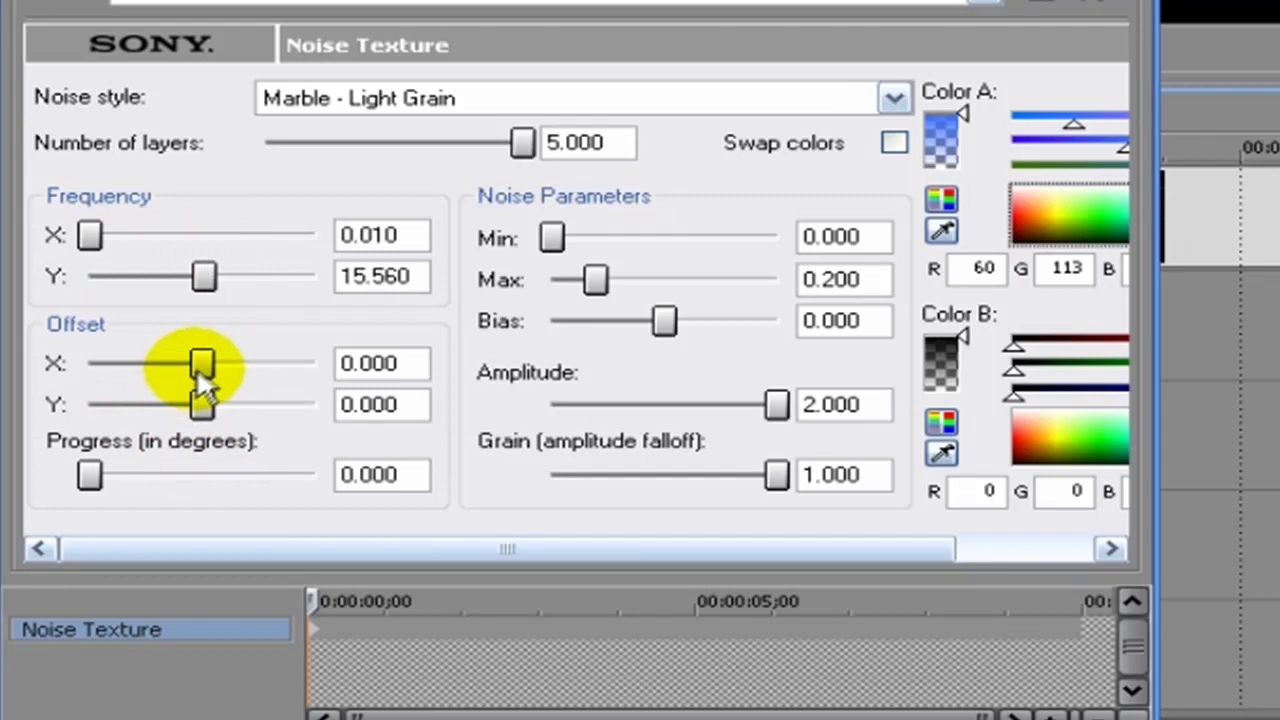
pyautogui.moveTo(207, 366)
pyautogui.mouseDown()
pyautogui.moveTo(218, 366)
pyautogui.moveTo(199, 364)
pyautogui.mouseUp()
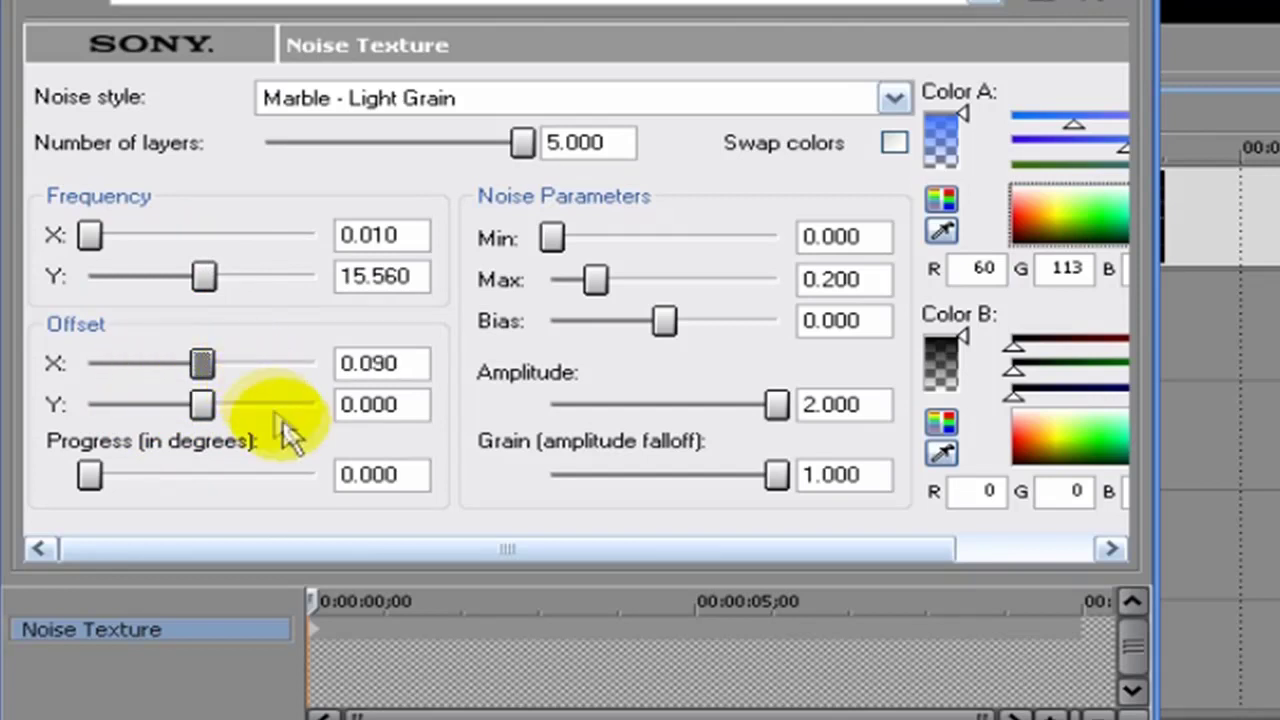
pyautogui.moveTo(555, 238)
pyautogui.mouseDown()
pyautogui.moveTo(628, 228)
pyautogui.moveTo(560, 228)
pyautogui.mouseUp()
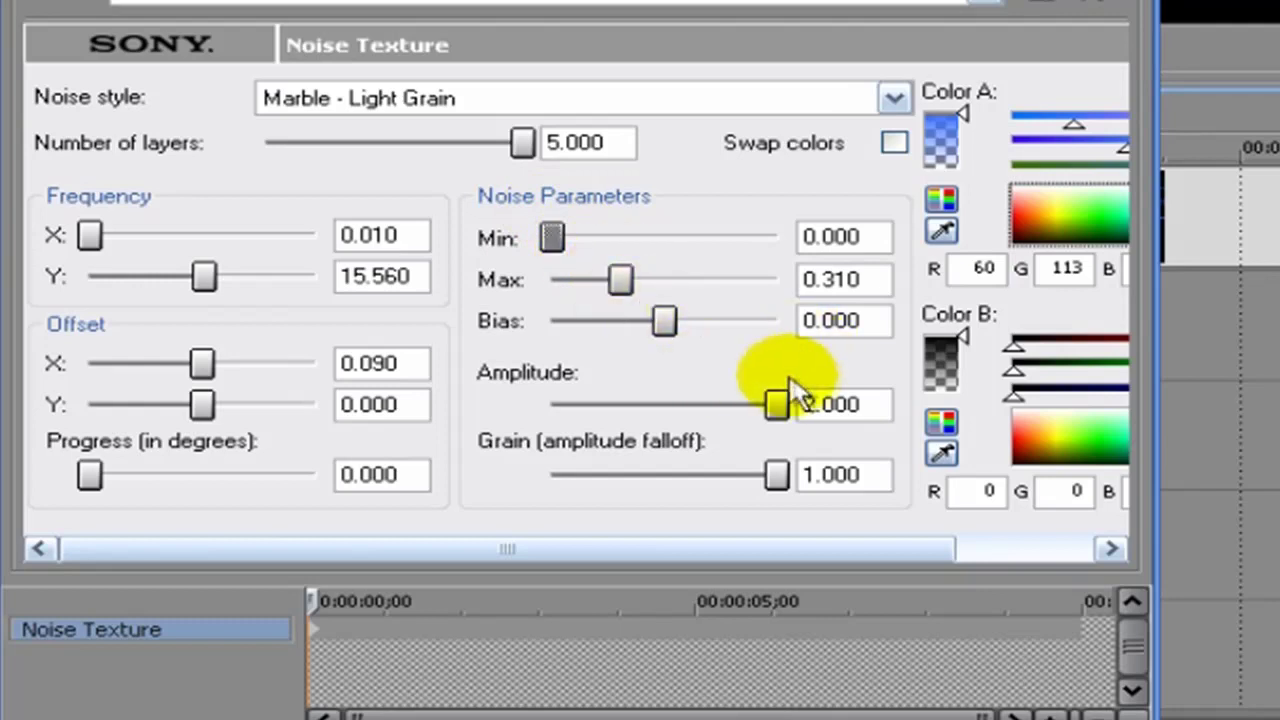
pyautogui.moveTo(770, 404); pyautogui.dragTo(822, 351)
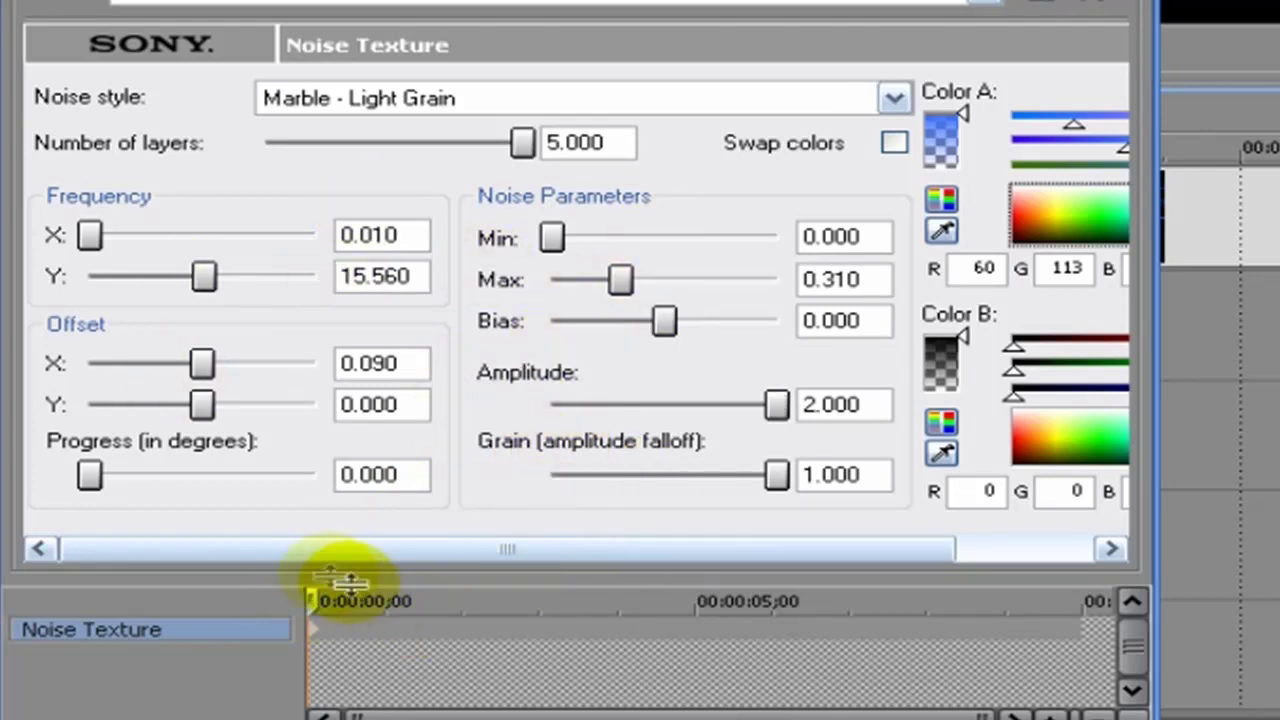
# - Keyframe the noise Progress to 10.000 at the end of the generator clip
pyautogui.moveTo(318, 597)
pyautogui.mouseDown()
pyautogui.moveTo(880, 609)
pyautogui.moveTo(1096, 633)
pyautogui.moveTo(543, 600)
pyautogui.moveTo(1082, 599)
pyautogui.mouseUp()
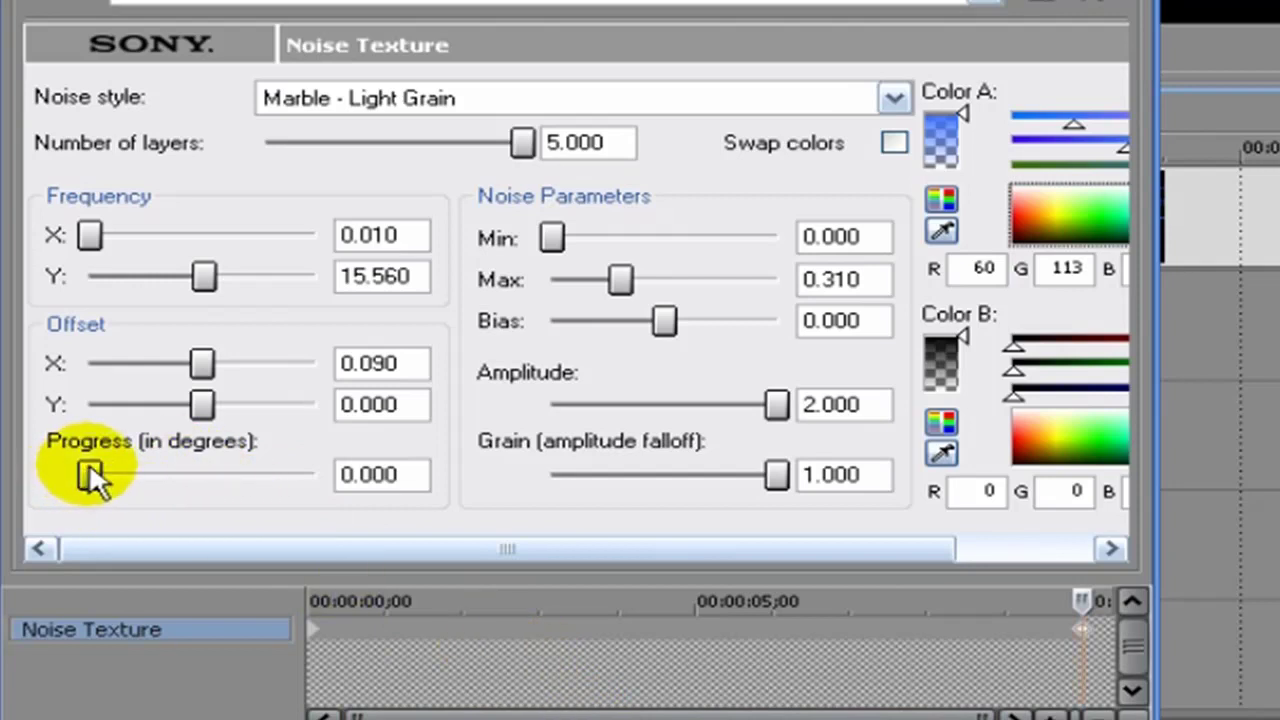
pyautogui.moveTo(96, 476); pyautogui.dragTo(1018, 578)
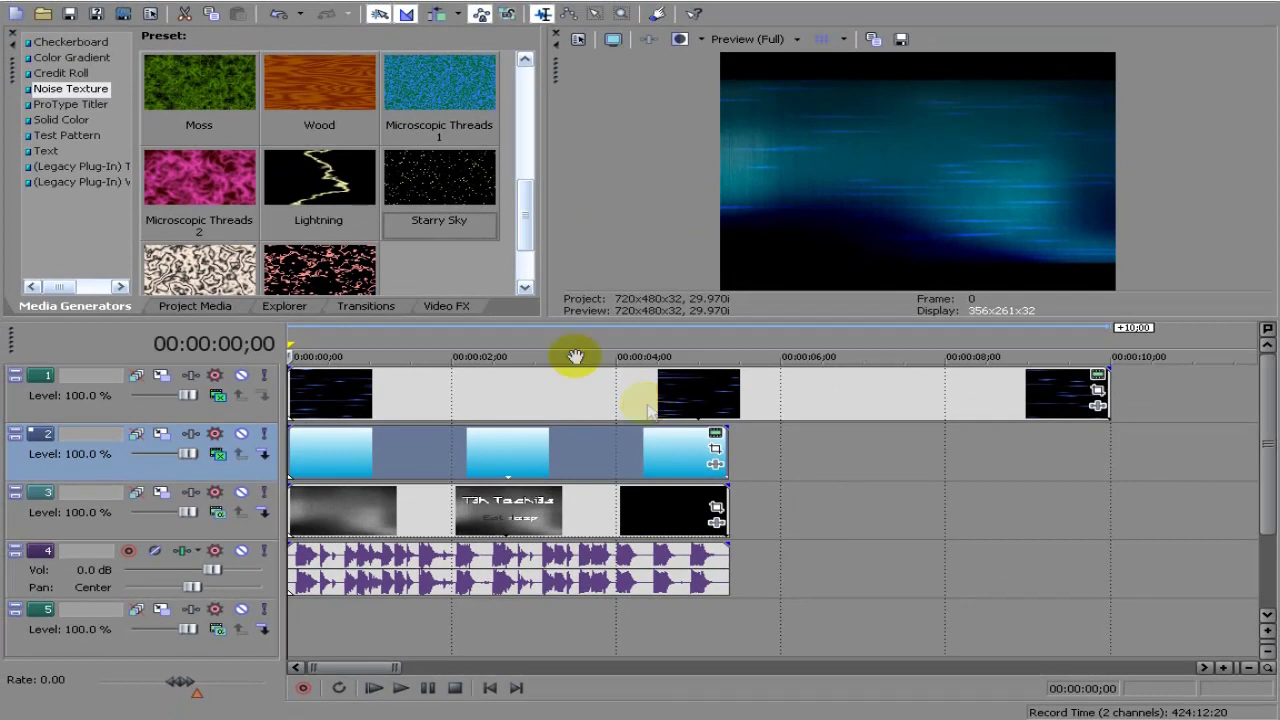
# - Trim the track 1 noise clip to match the other tracks and preview the layered title
pyautogui.moveTo(1108, 387); pyautogui.dragTo(726, 394)
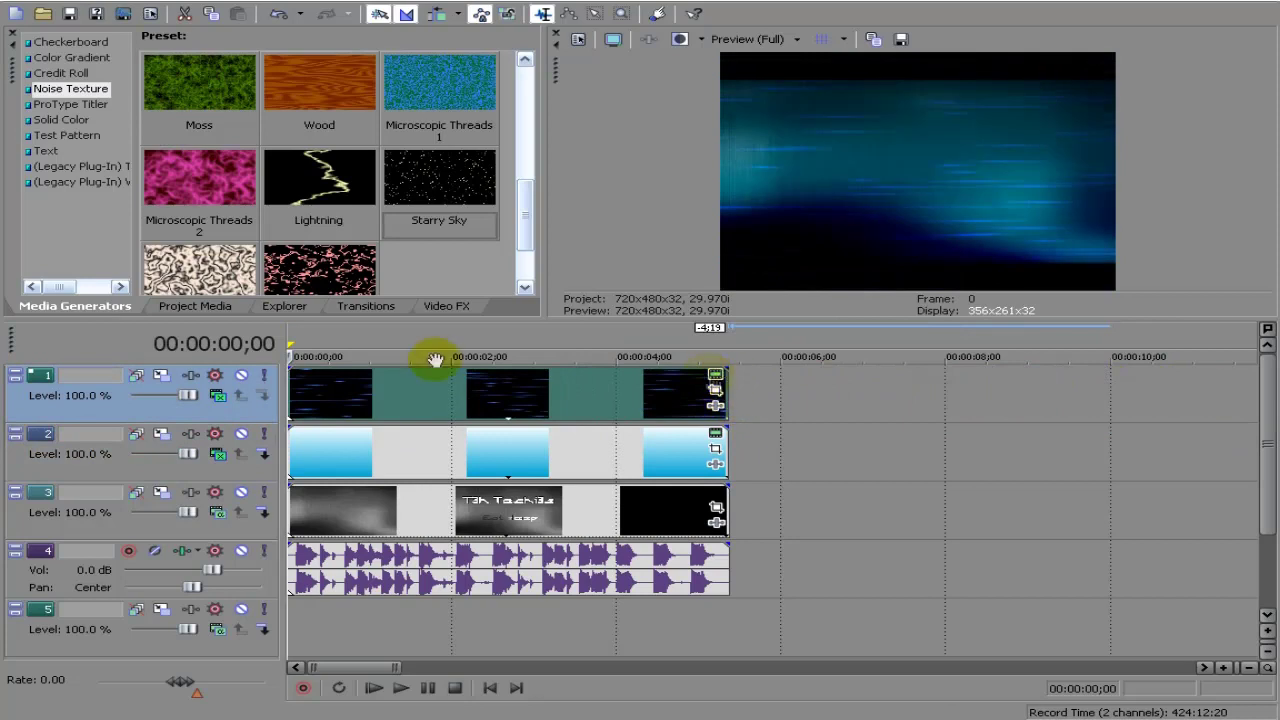
pyautogui.click(340, 408)
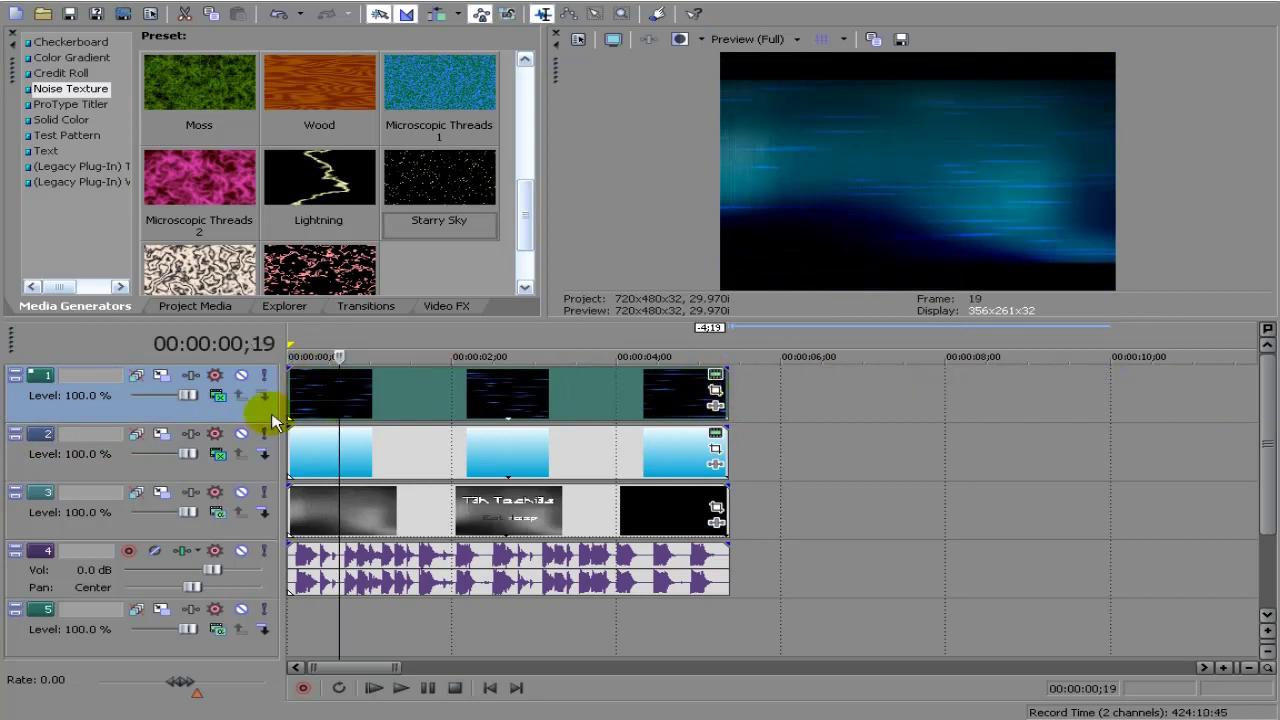
pyautogui.click(217, 398)
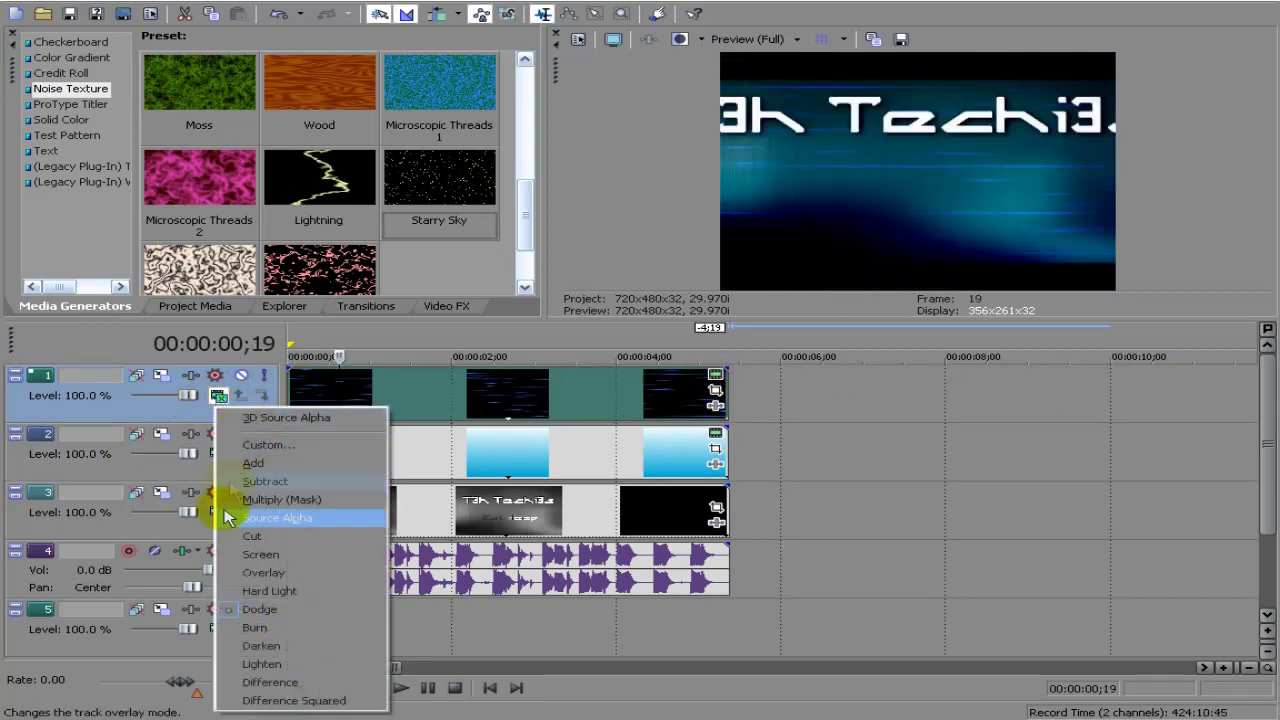
pyautogui.click(876, 403)
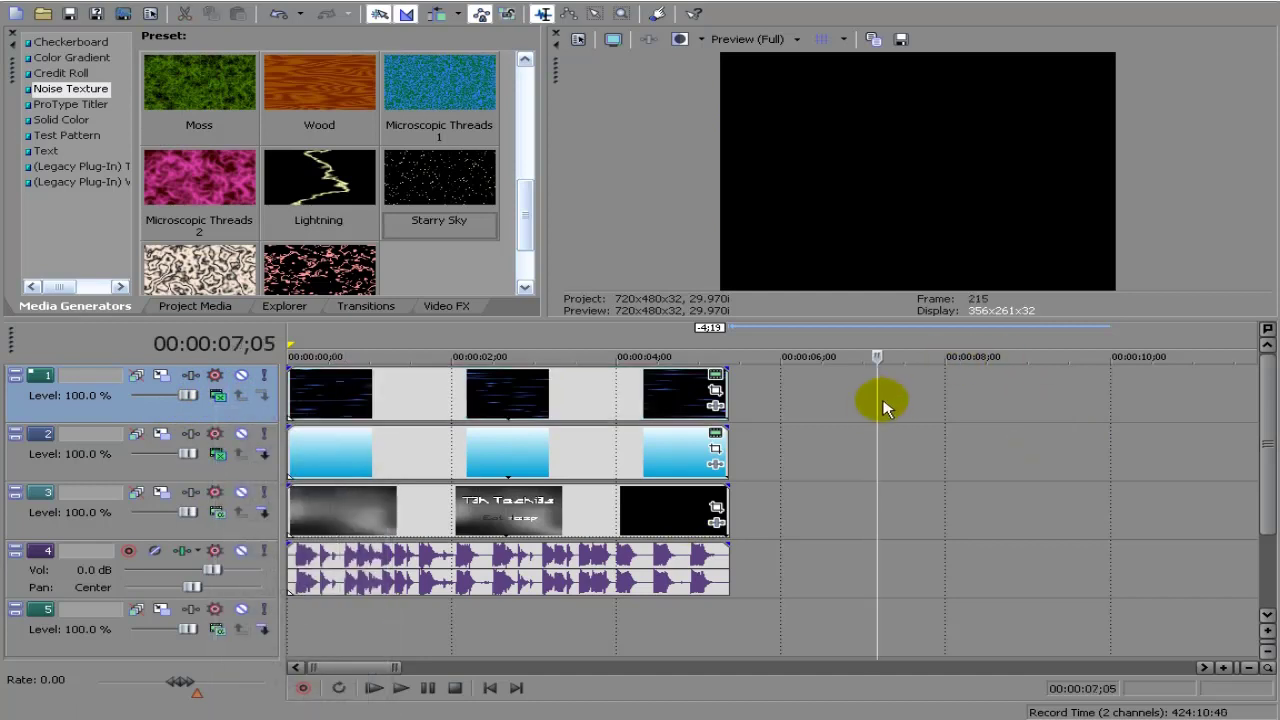
pyautogui.click(317, 401)
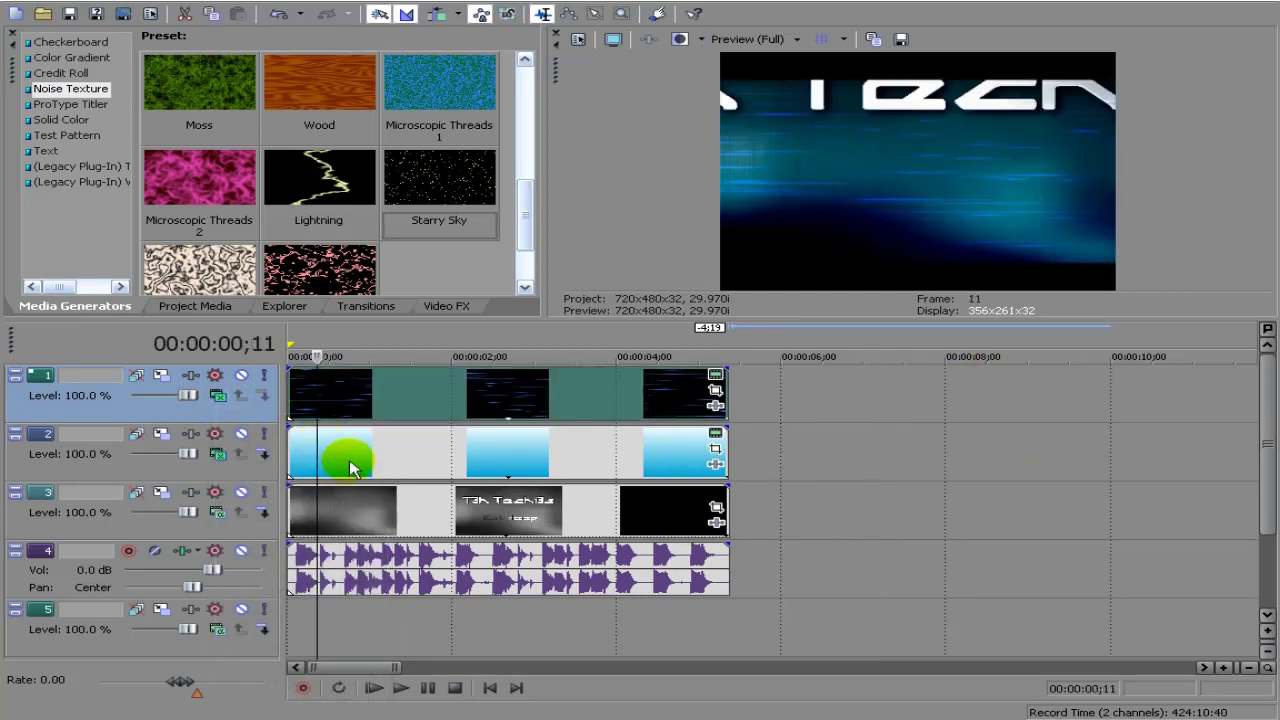
pyautogui.click(366, 452)
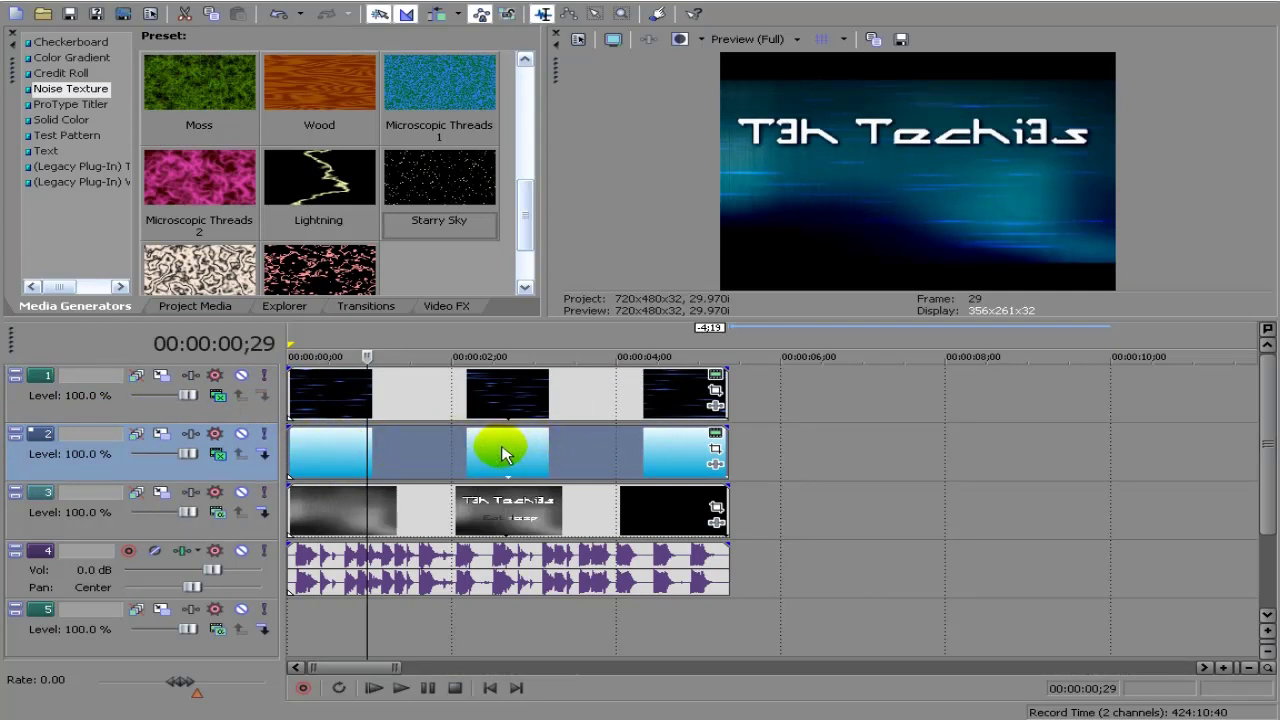
pyautogui.click(197, 213)
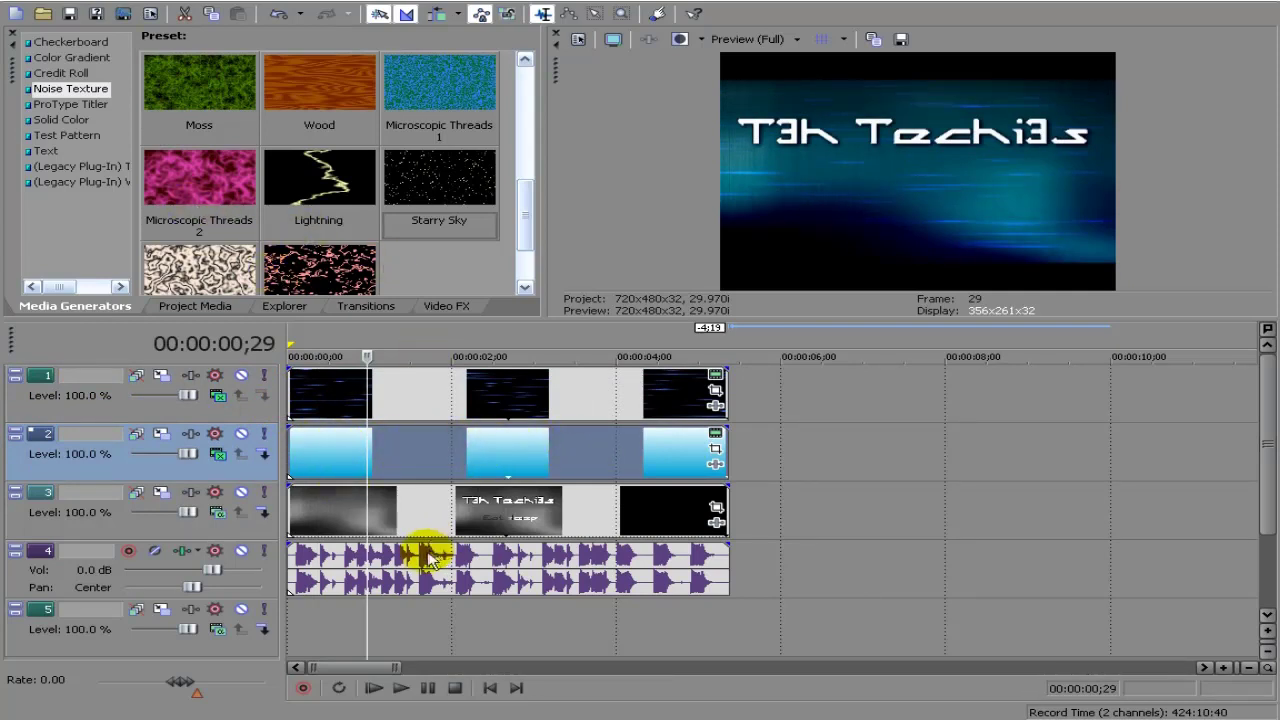
pyautogui.click(416, 400)
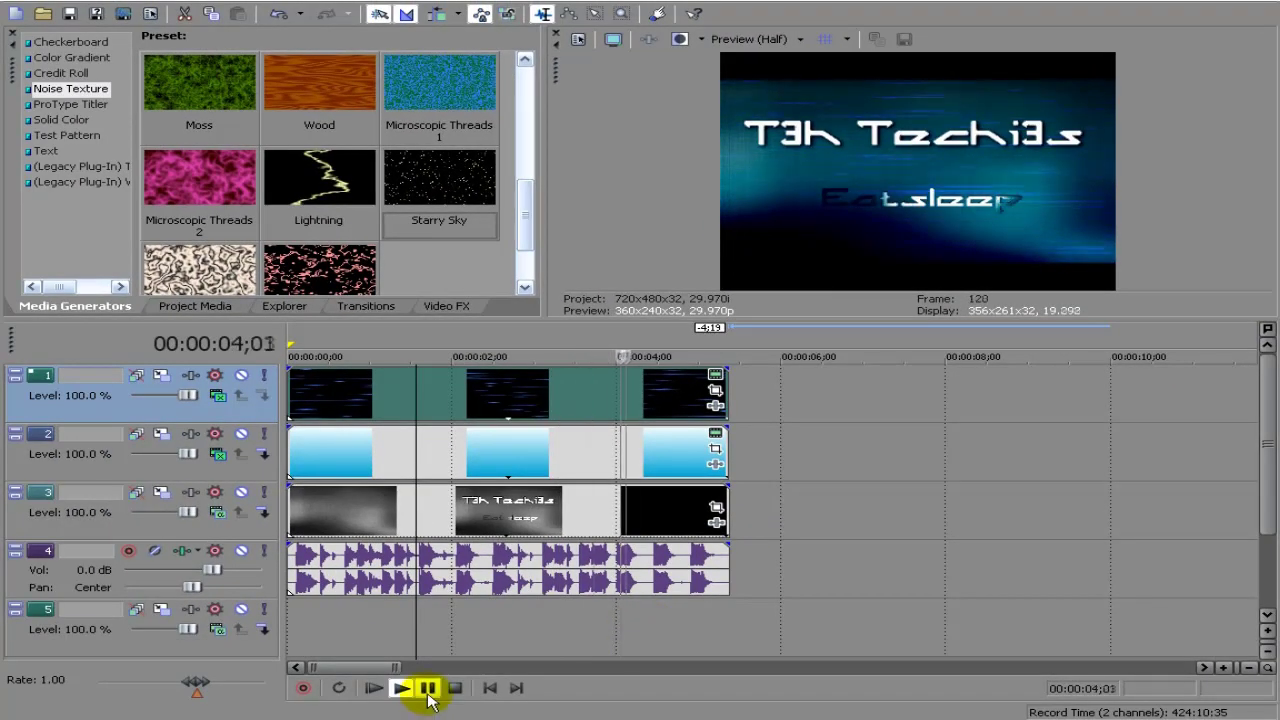
pyautogui.click(427, 688)
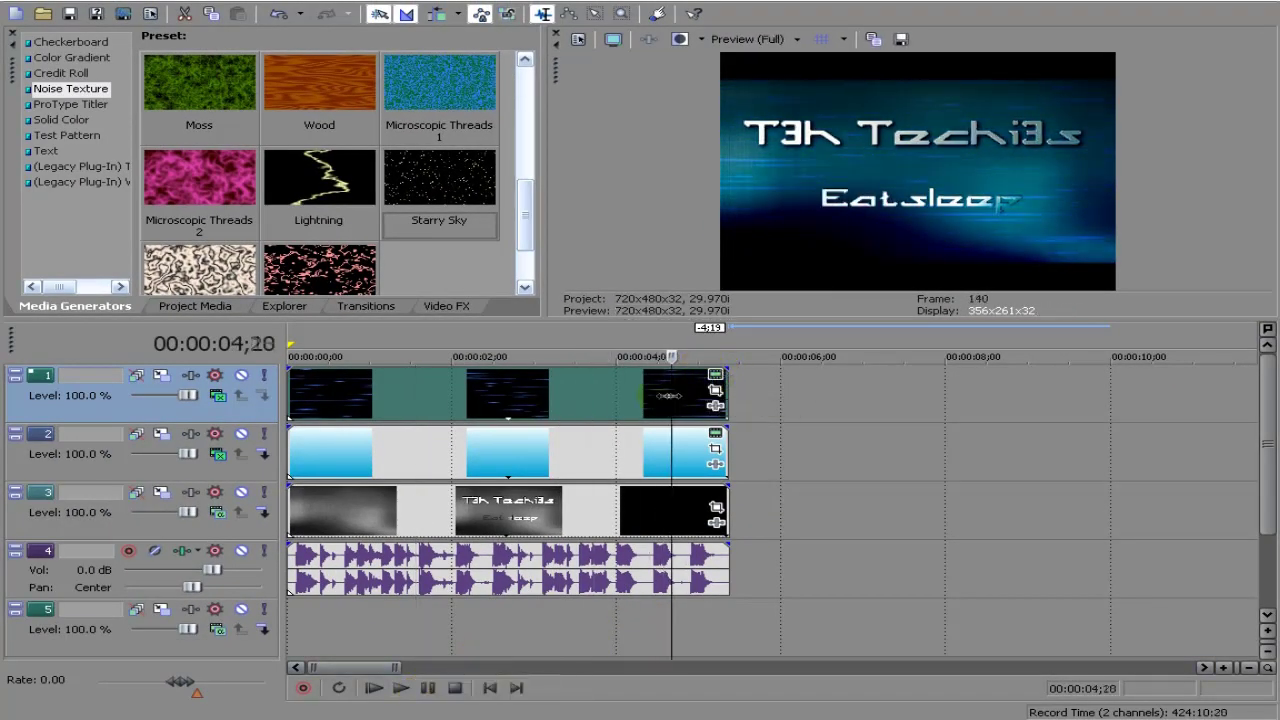
pyautogui.hotkey('ctrl', 'Home')
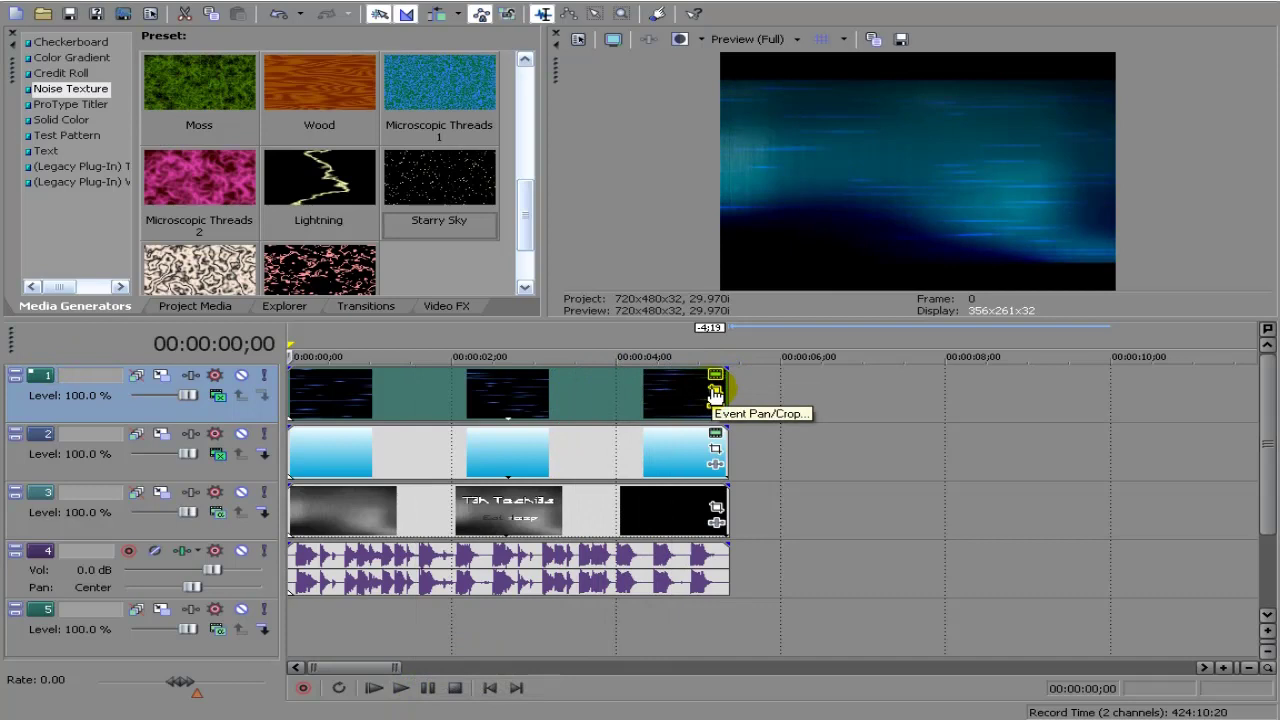
# - Rotate the track 1 noise event 90 degrees in Event Pan/Crop so its streaks run vertically
pyautogui.click(715, 394)
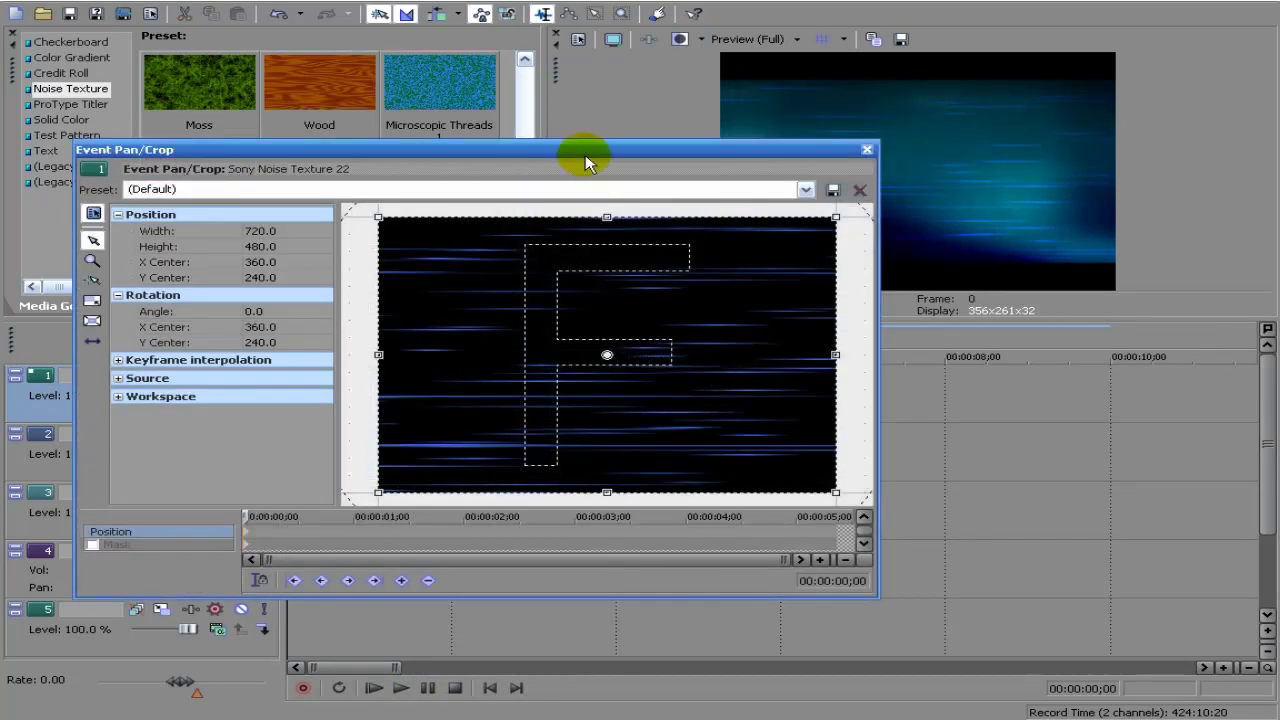
pyautogui.moveTo(587, 163); pyautogui.dragTo(582, 194)
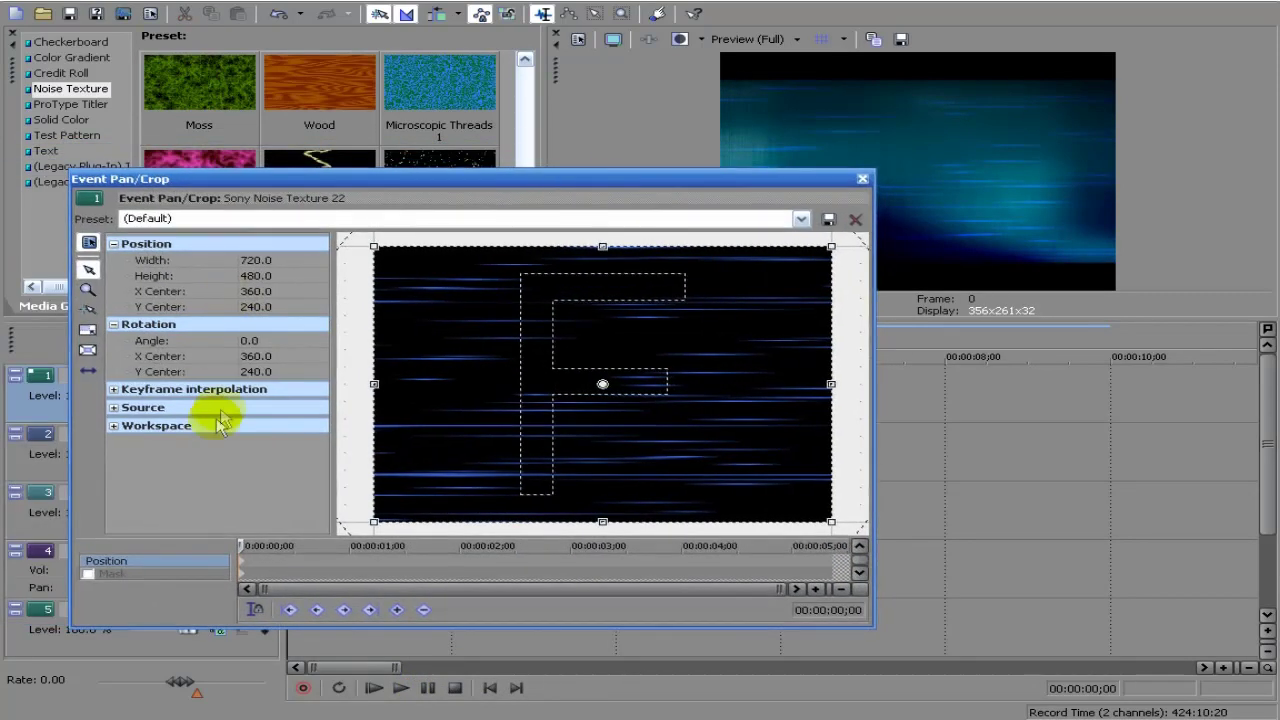
pyautogui.click(252, 341)
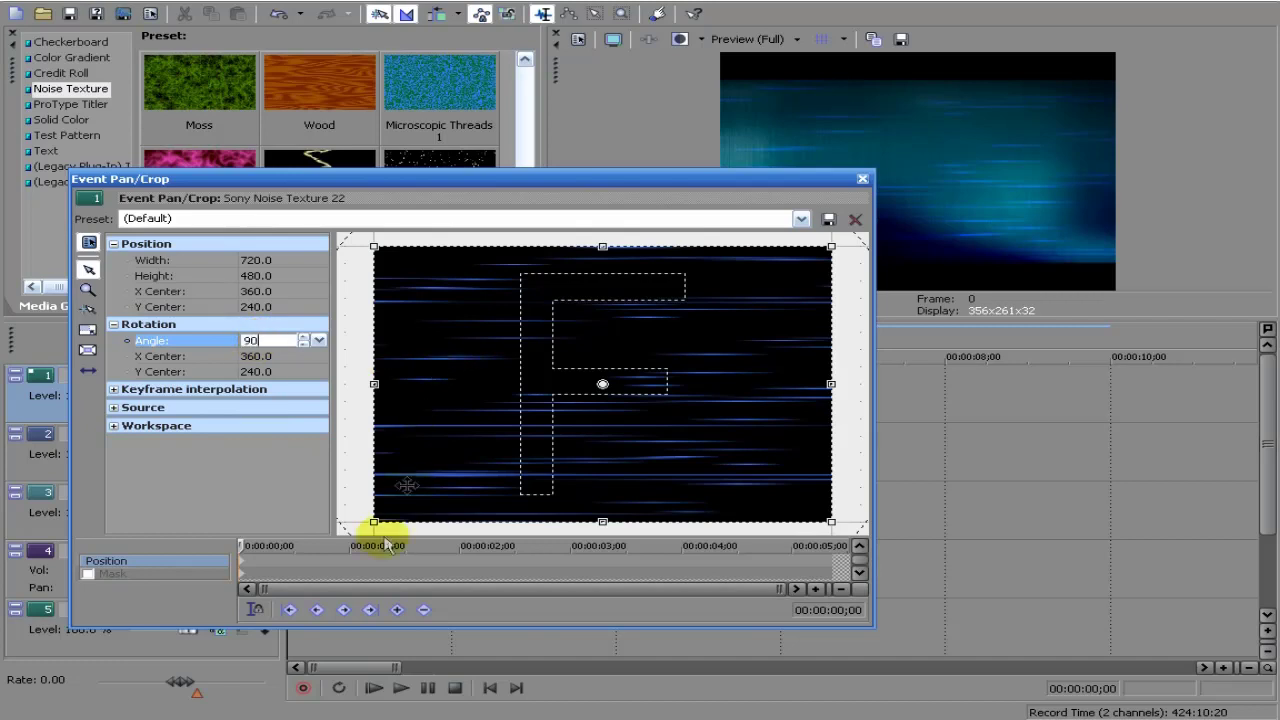
pyautogui.write('90')
pyautogui.press('Return')
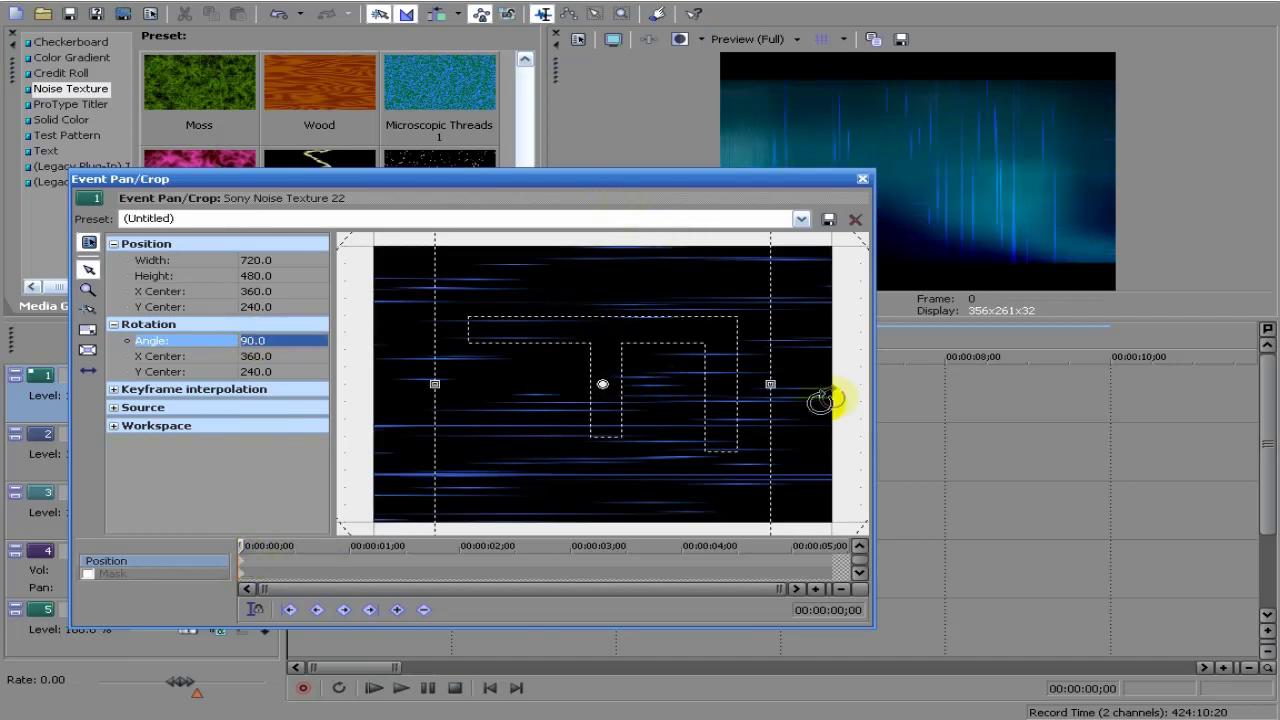
# - Tighten the crop frame from the right, top, bottom and left edges to zoom into the streaks
pyautogui.moveTo(775, 385); pyautogui.dragTo(686, 384)
pyautogui.scroll(-3, 646, 337)
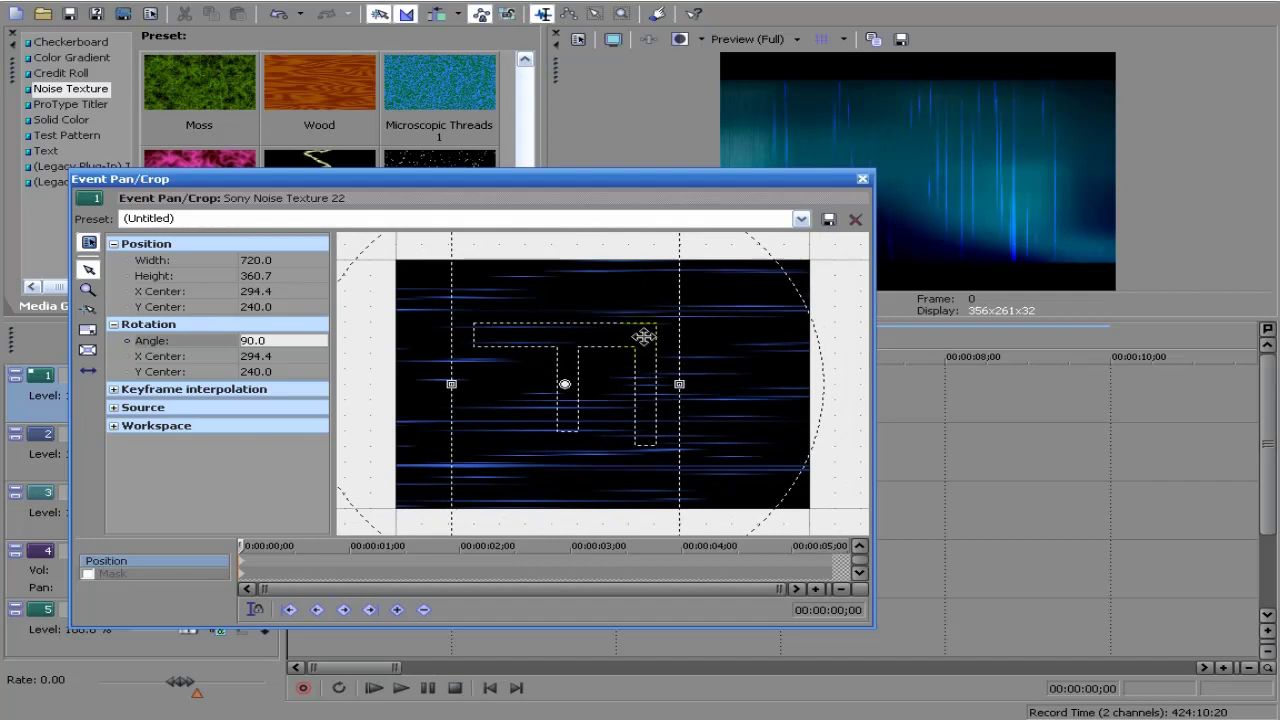
pyautogui.moveTo(569, 253); pyautogui.dragTo(574, 288)
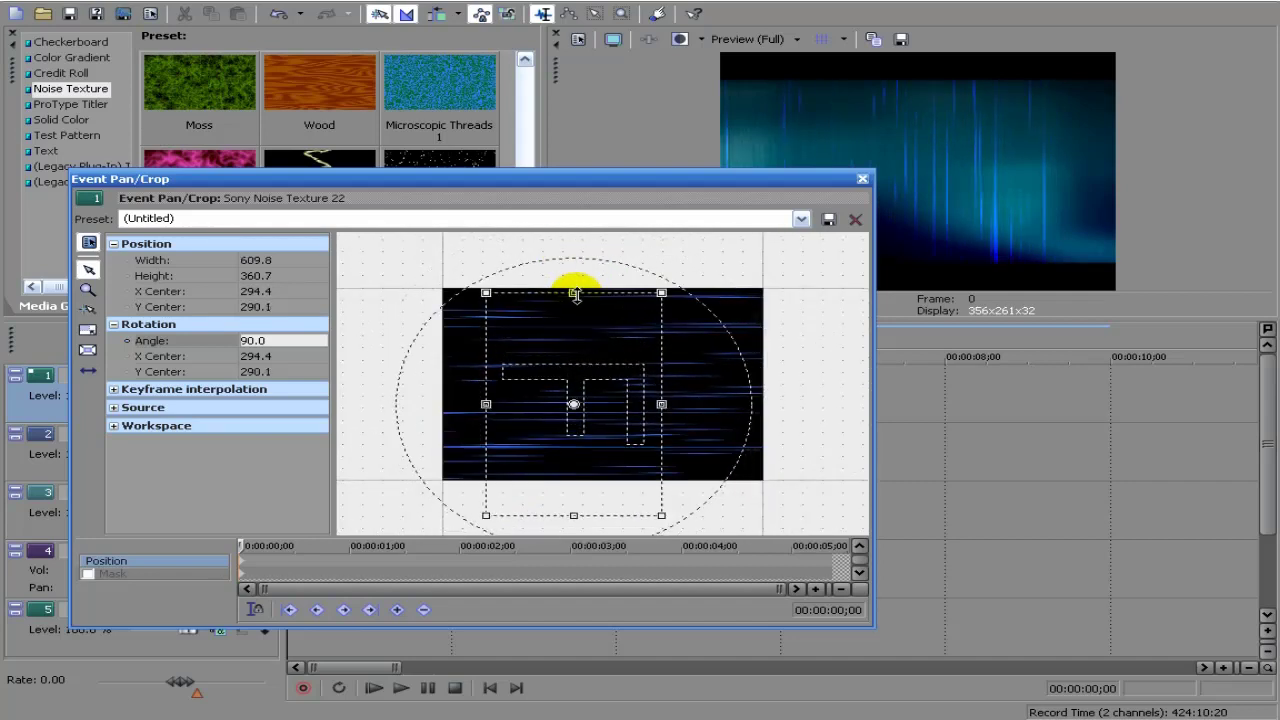
pyautogui.moveTo(577, 514); pyautogui.dragTo(581, 478)
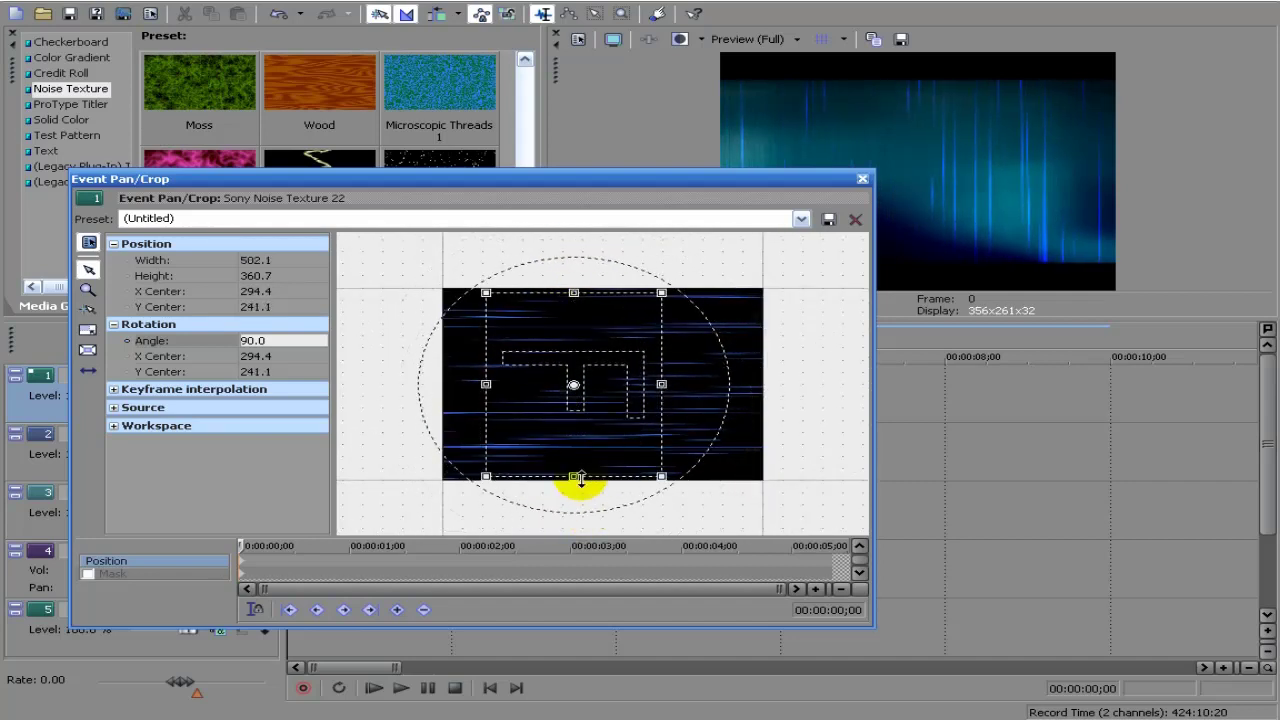
pyautogui.moveTo(490, 388)
pyautogui.mouseDown()
pyautogui.moveTo(478, 386)
pyautogui.moveTo(505, 386)
pyautogui.mouseUp()
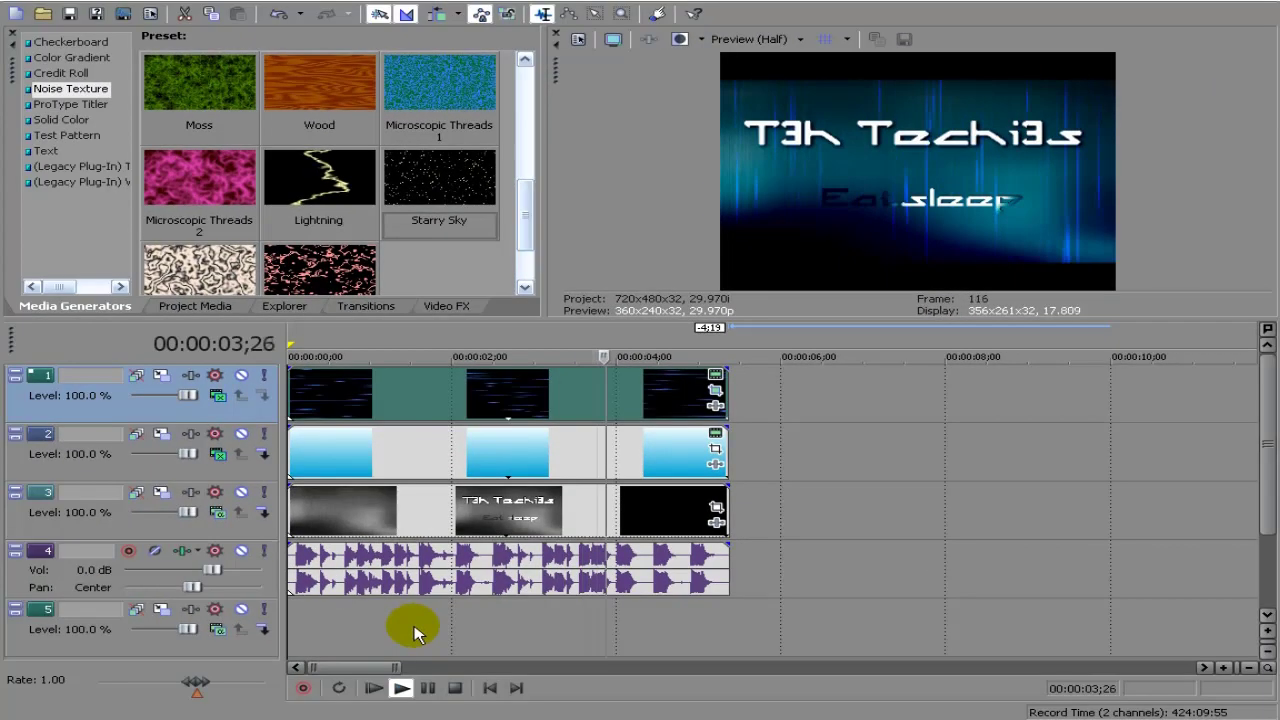
# - Stop playback and duplicate the top noise streak track
pyautogui.click(428, 688)
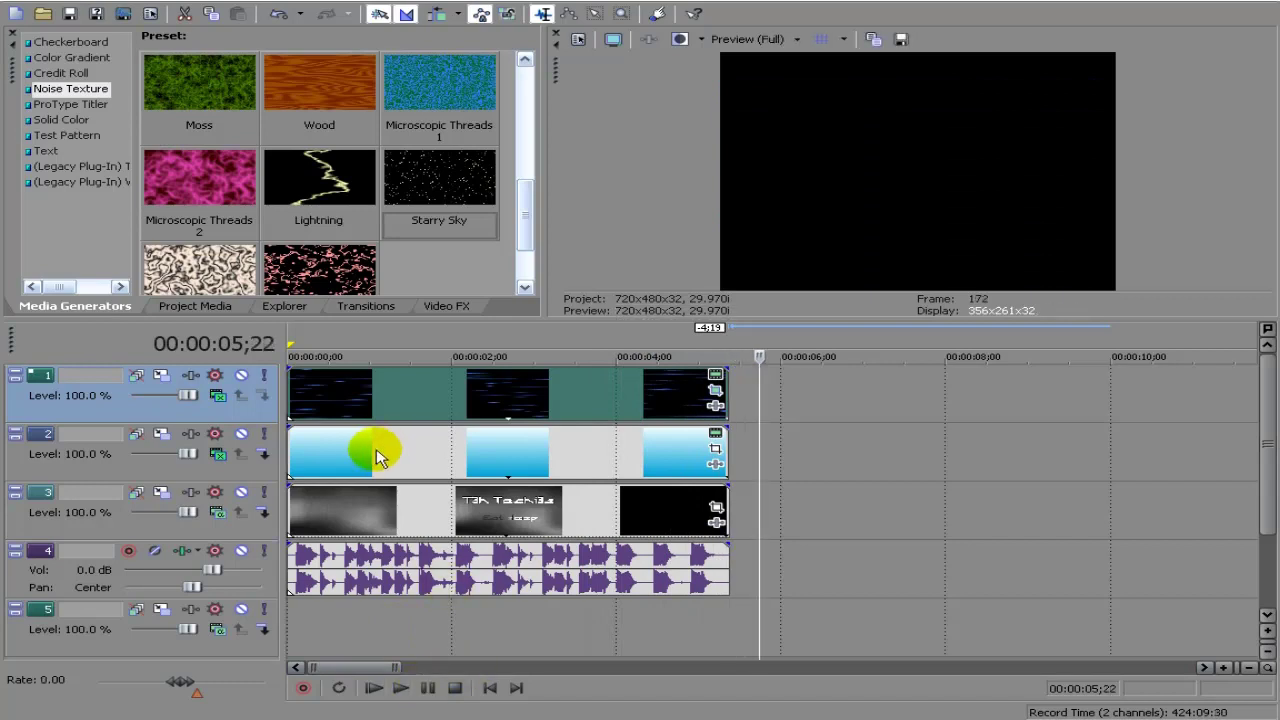
pyautogui.rightClick(256, 413)
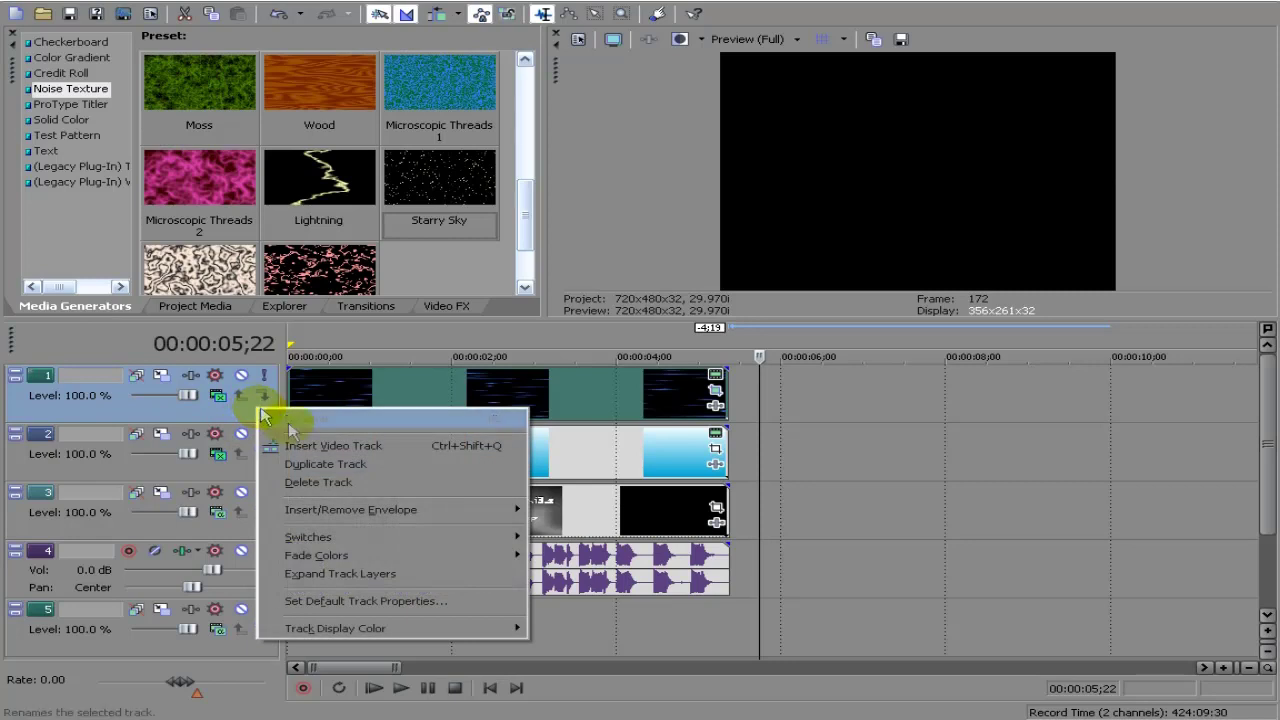
pyautogui.click(322, 464)
# - Restore the top copy's Pan/Crop framing to its original state so its streaks run horizontally
pyautogui.click(1050, 449)
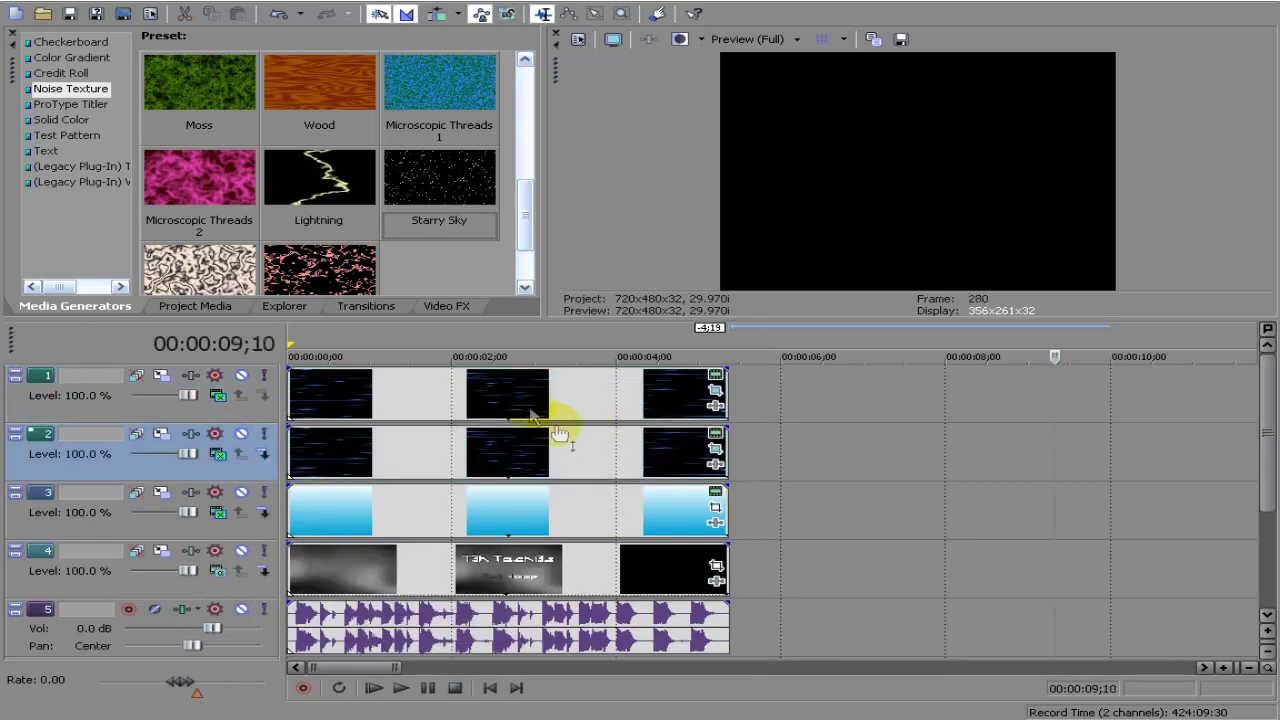
pyautogui.click(523, 402)
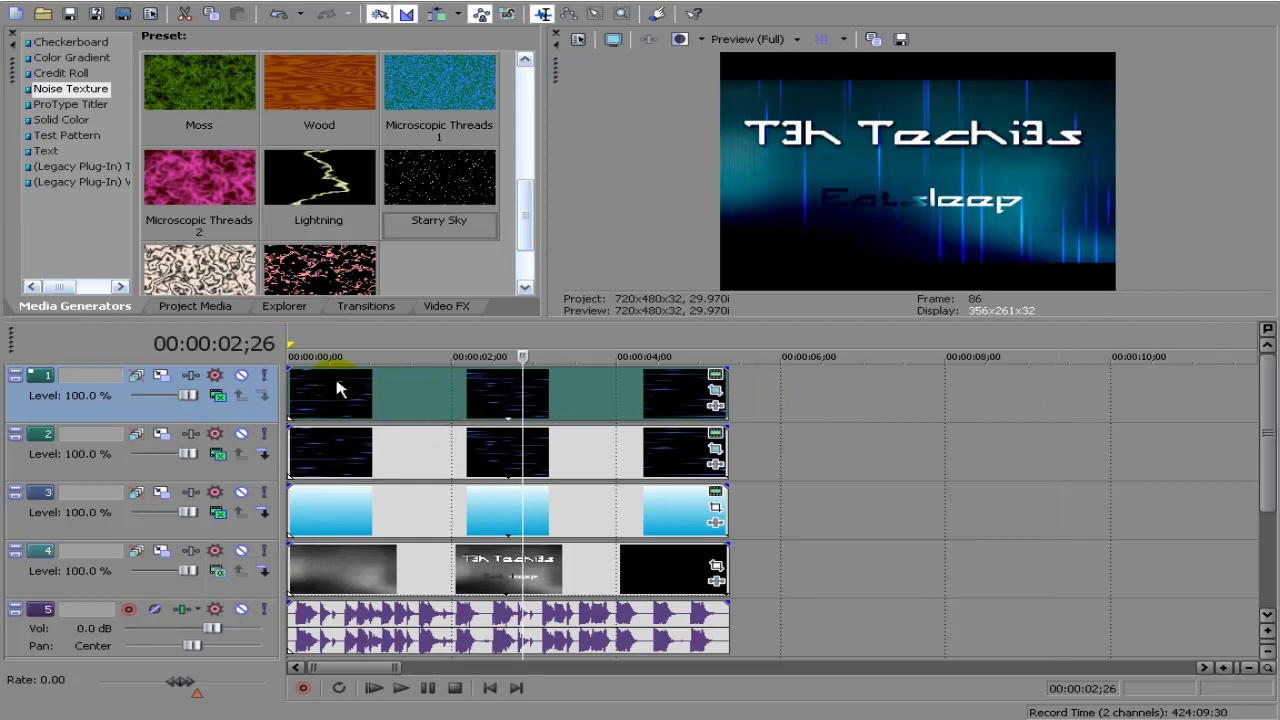
pyautogui.click(716, 391)
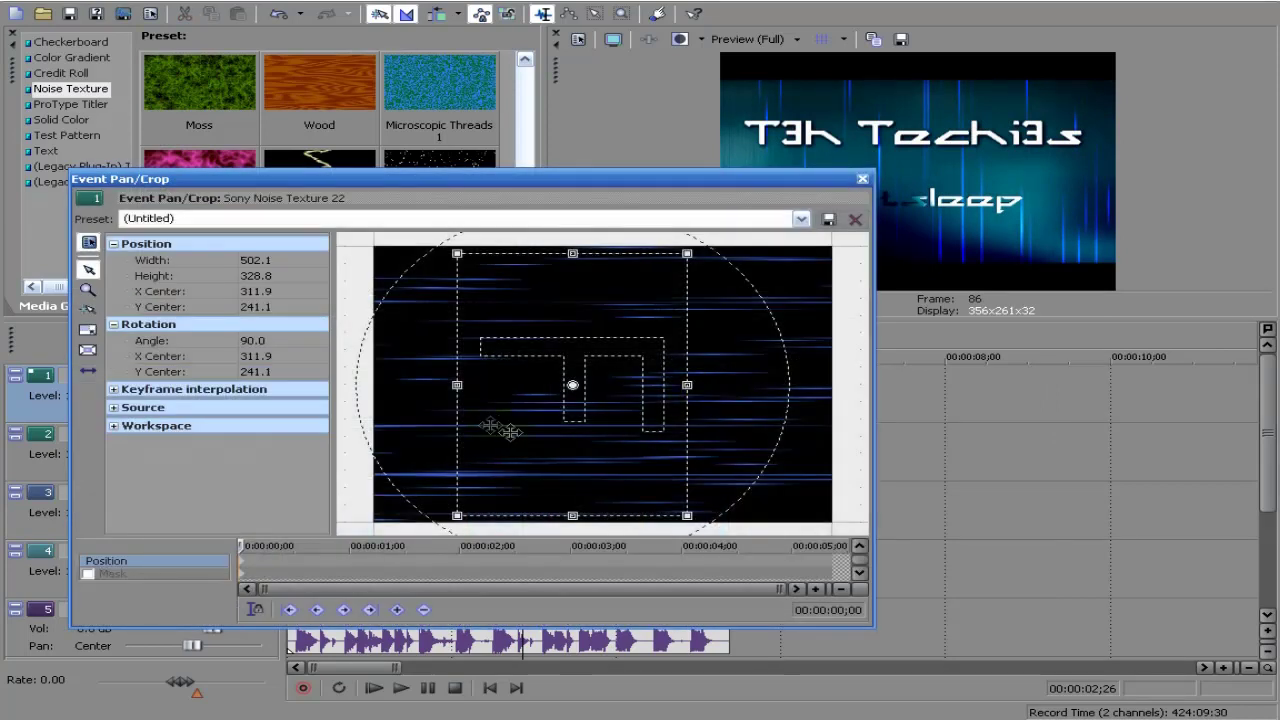
pyautogui.rightClick(516, 388)
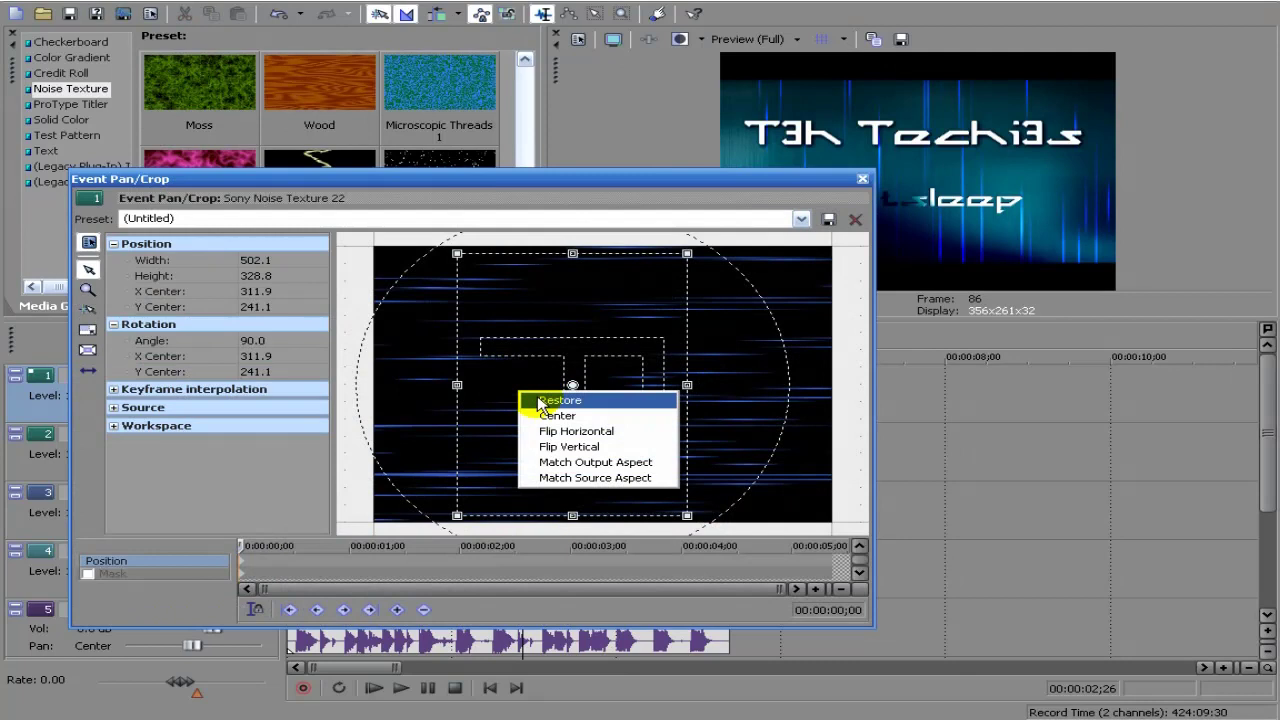
pyautogui.click(533, 406)
pyautogui.click(860, 181)
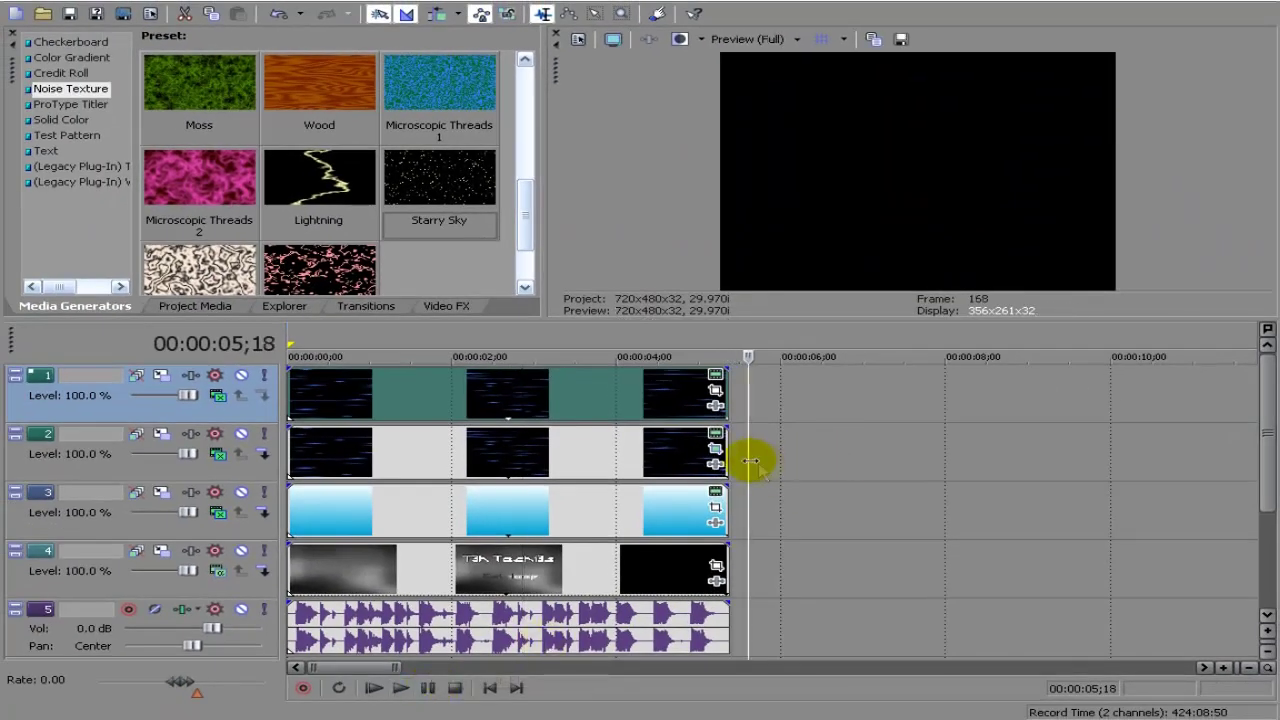
# - At the title frame 00:00:01;09, switch track 1's compositing mode to Add, then try another blend mode
pyautogui.click(665, 457)
pyautogui.moveTo(565, 455); pyautogui.dragTo(395, 420)
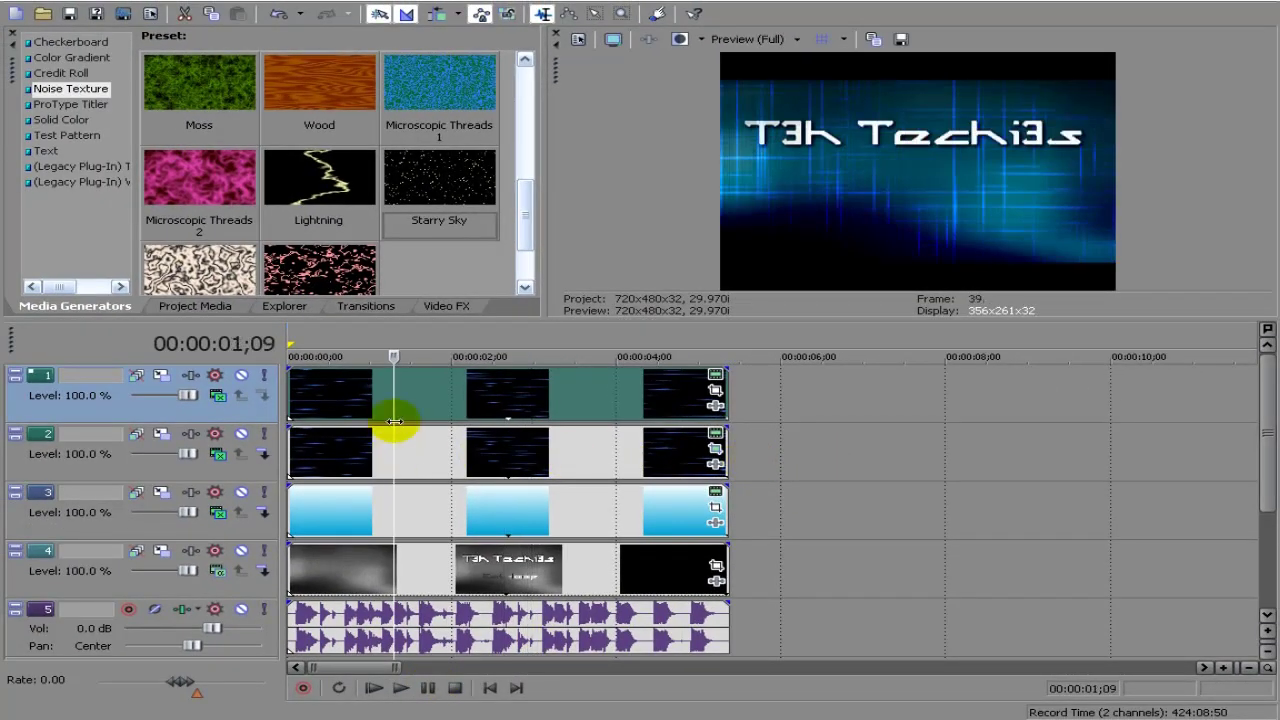
pyautogui.click(217, 395)
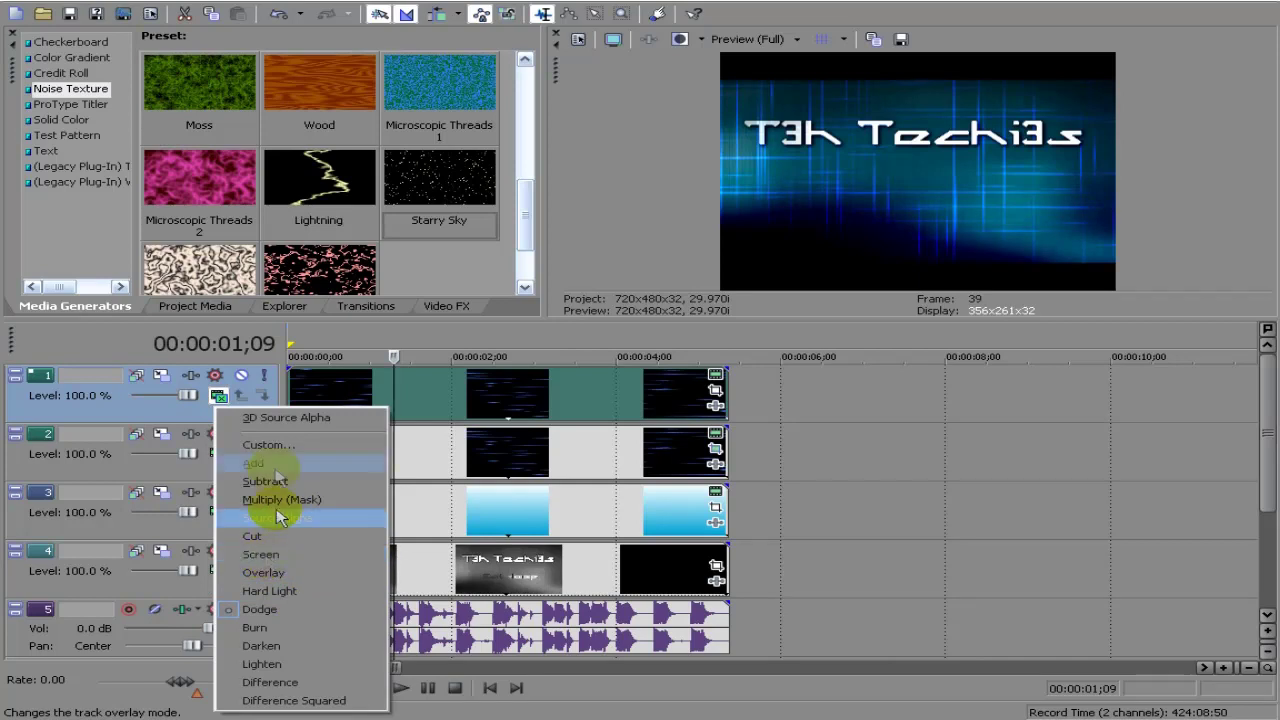
pyautogui.click(265, 461)
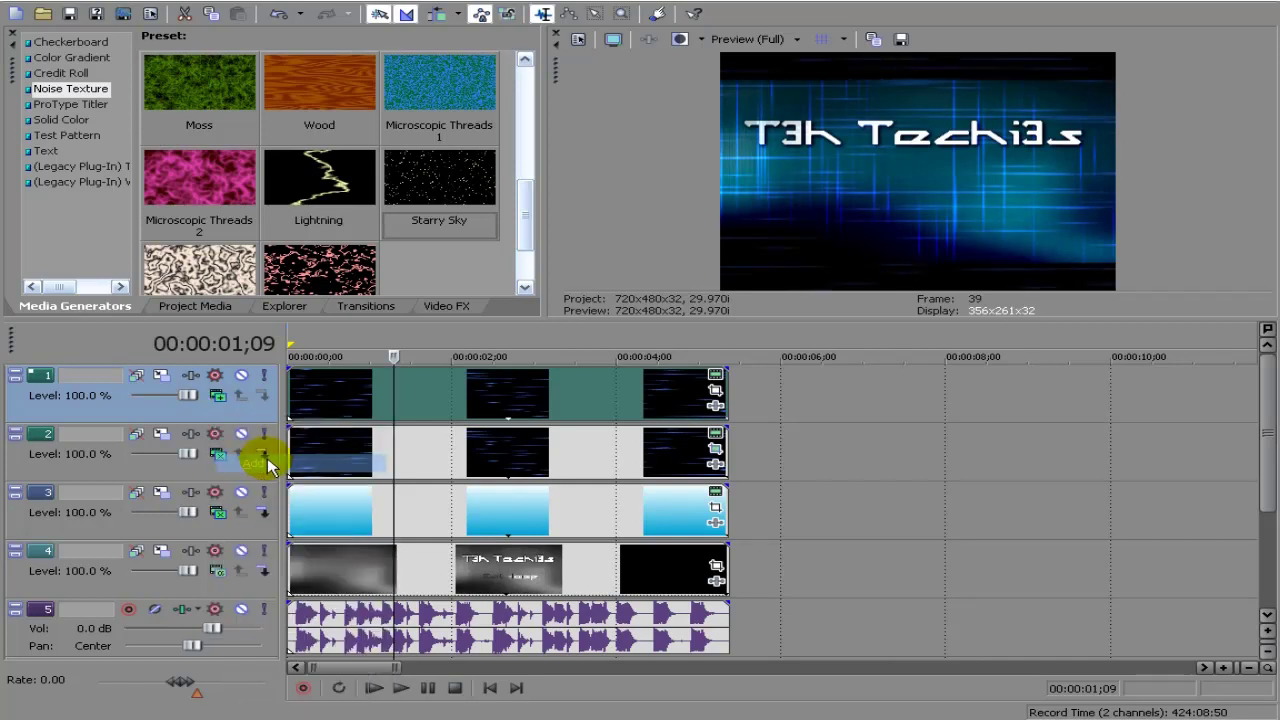
pyautogui.click(218, 395)
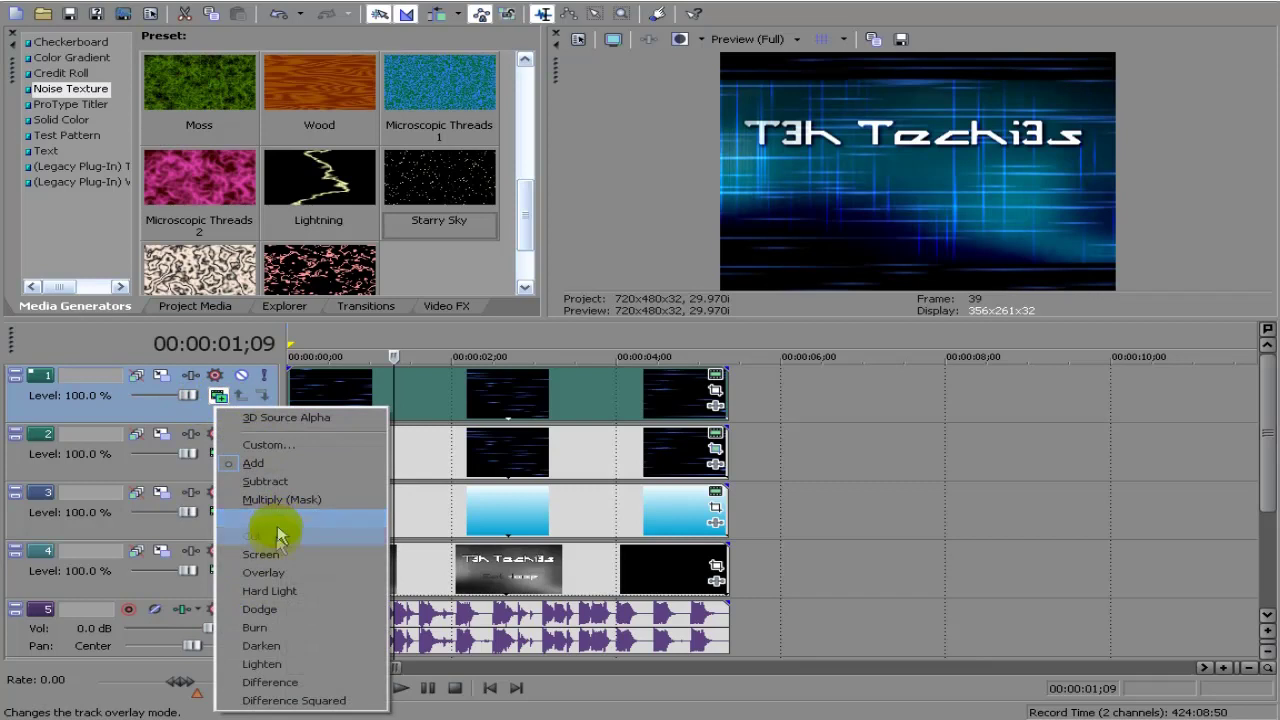
pyautogui.click(272, 607)
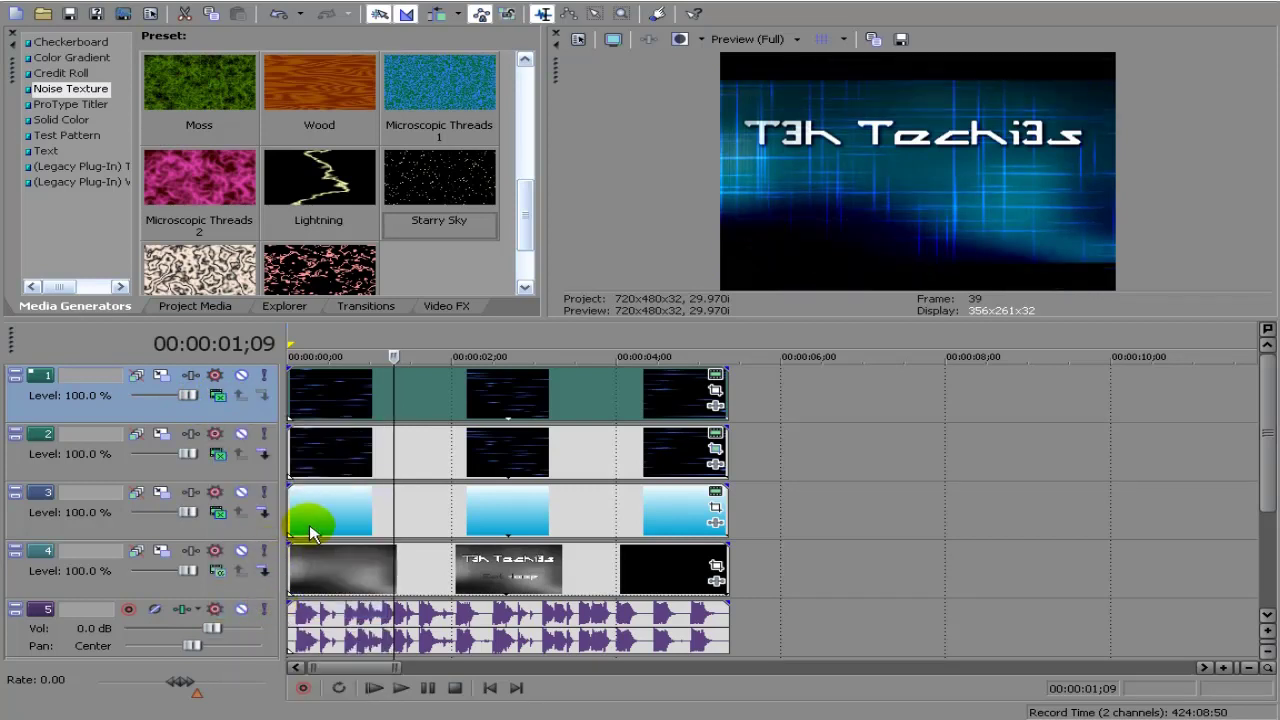